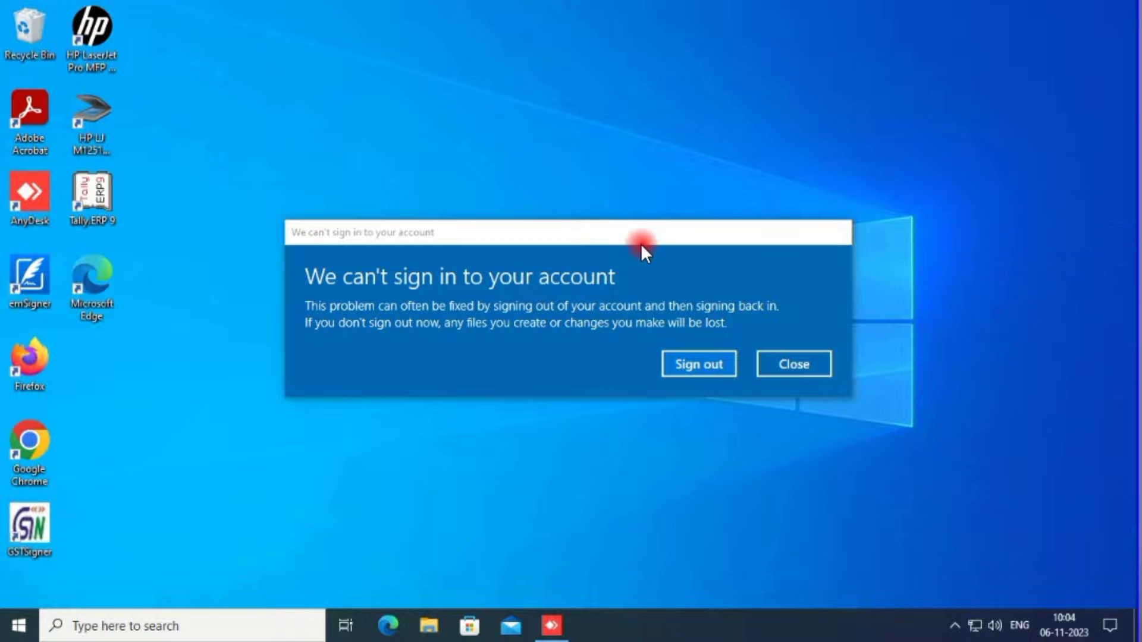
- Close the 'We can't sign in' error and the GSTSigner message, then refresh the desktop
{"action": "left_click", "coordinate": [640, 245]}
{"action": "left_click", "coordinate": [799, 360]}
{"action": "left_click", "coordinate": [667, 265]}
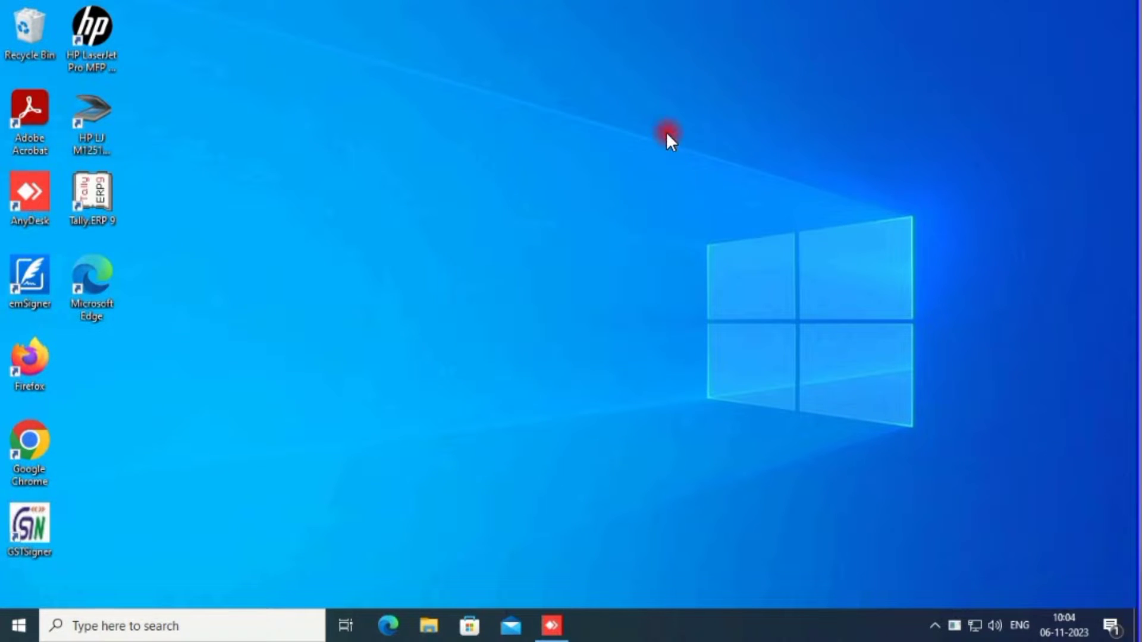
{"action": "right_click", "coordinate": [666, 132]}
{"action": "left_click", "coordinate": [705, 182]}
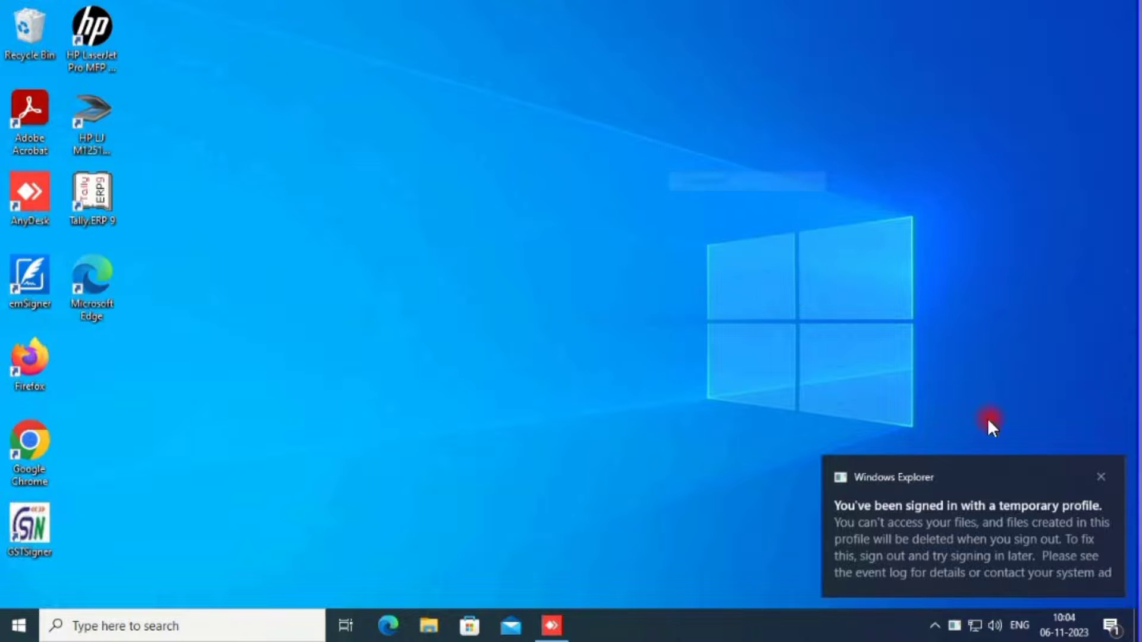
- Dismiss the temporary-profile notice and run regedit from Search as administrator, accepting UAC
{"action": "left_click", "coordinate": [1101, 477]}
{"action": "left_click", "coordinate": [202, 616]}
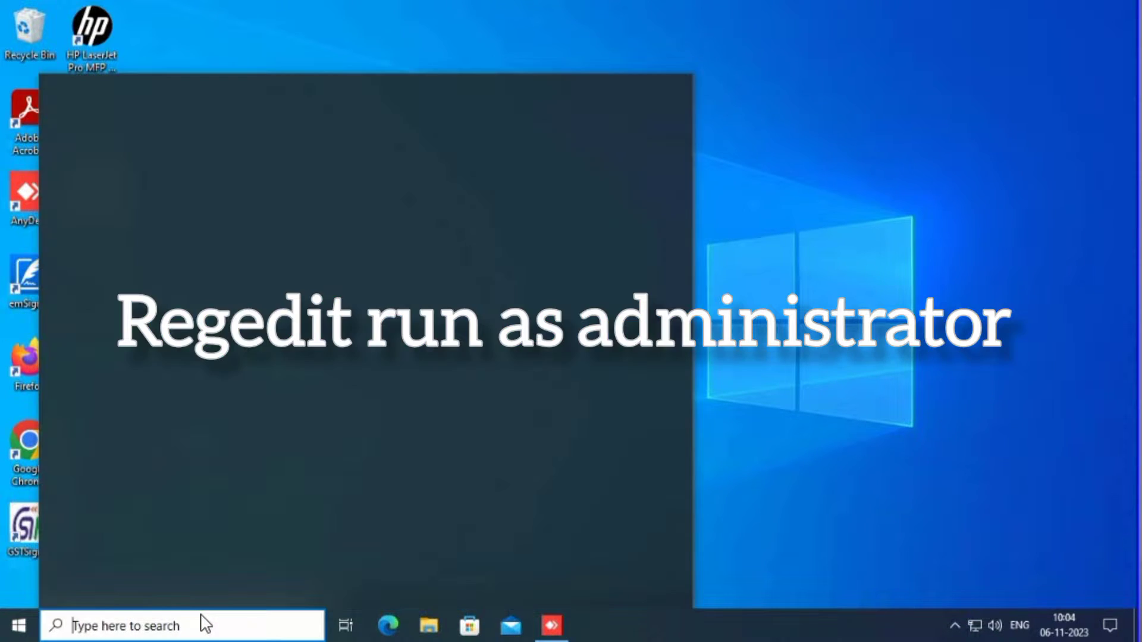
{"action": "type", "text": "reged"}
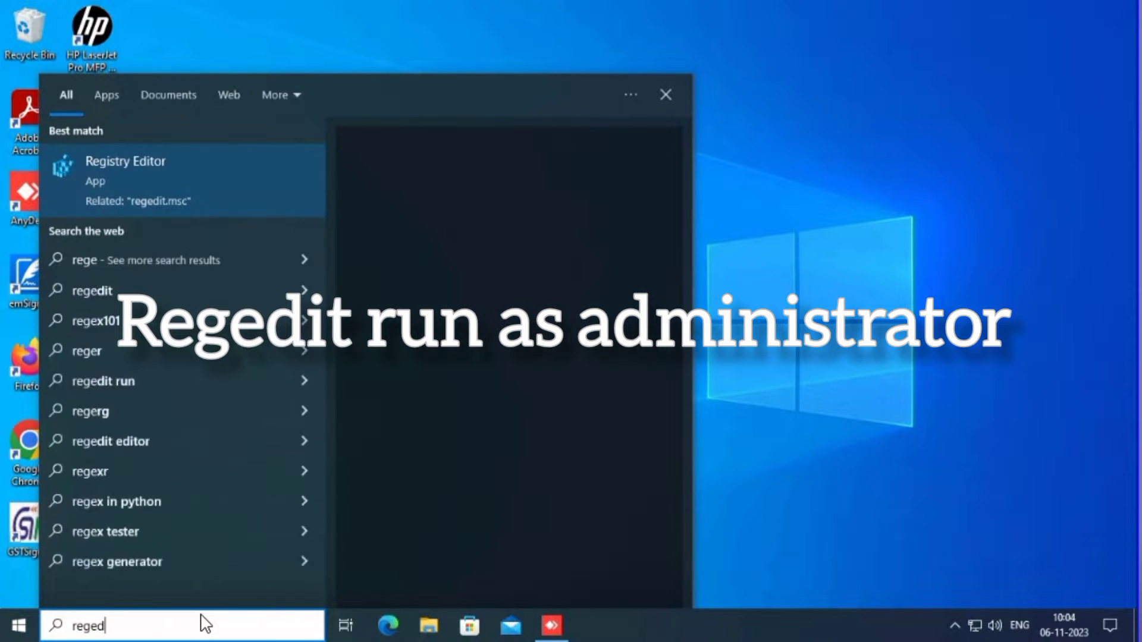
{"action": "type", "text": "it"}
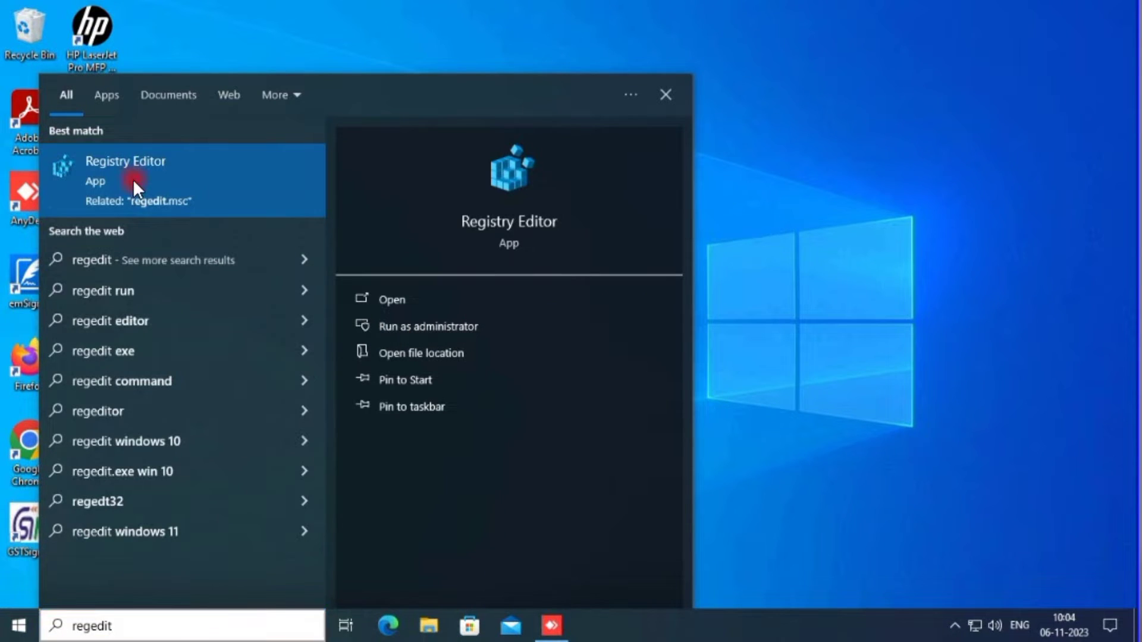
{"action": "right_click", "coordinate": [238, 206]}
{"action": "left_click", "coordinate": [236, 205]}
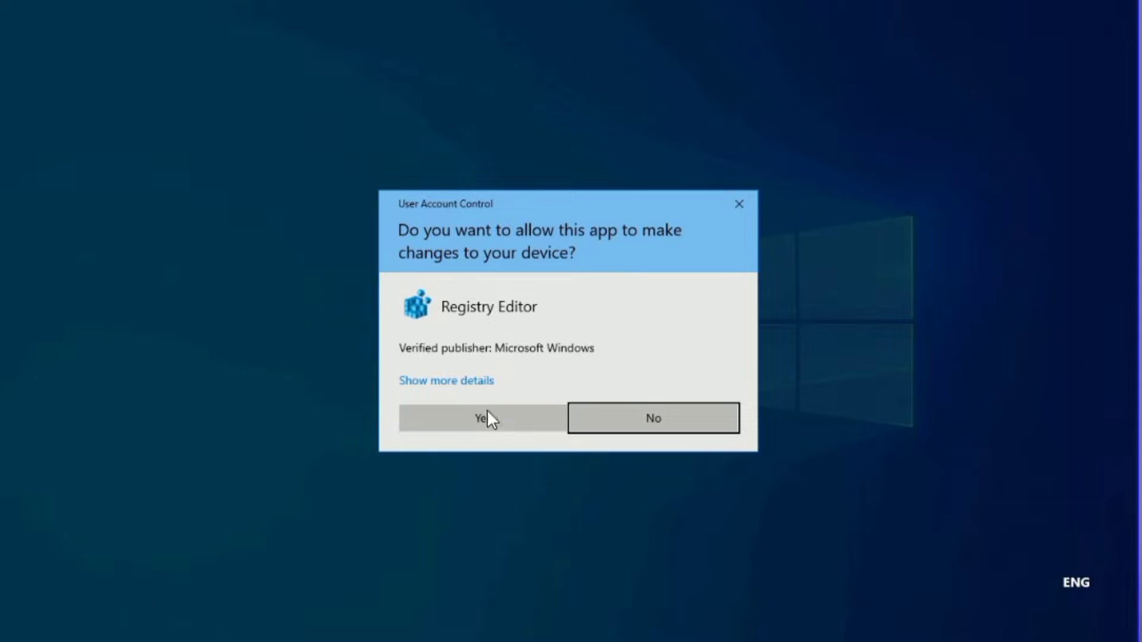
{"action": "left_click", "coordinate": [487, 418]}
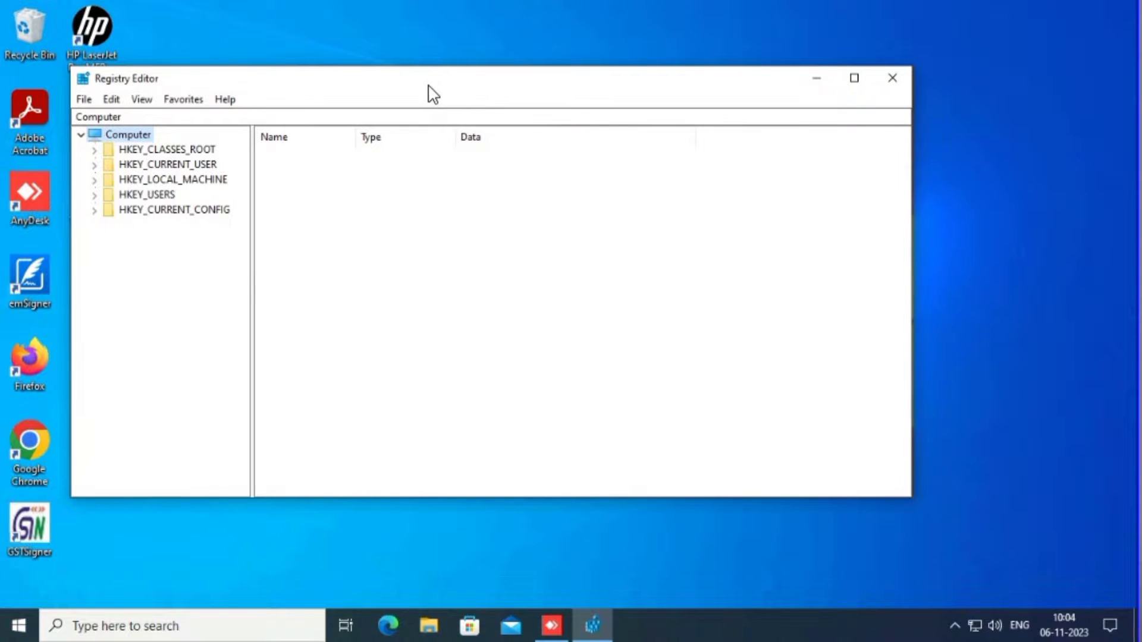
- Shift Registry Editor right and widen the Notepad instructions window on both sides
{"action": "left_click_drag", "start_coordinate": [424, 86], "coordinate": [477, 83]}
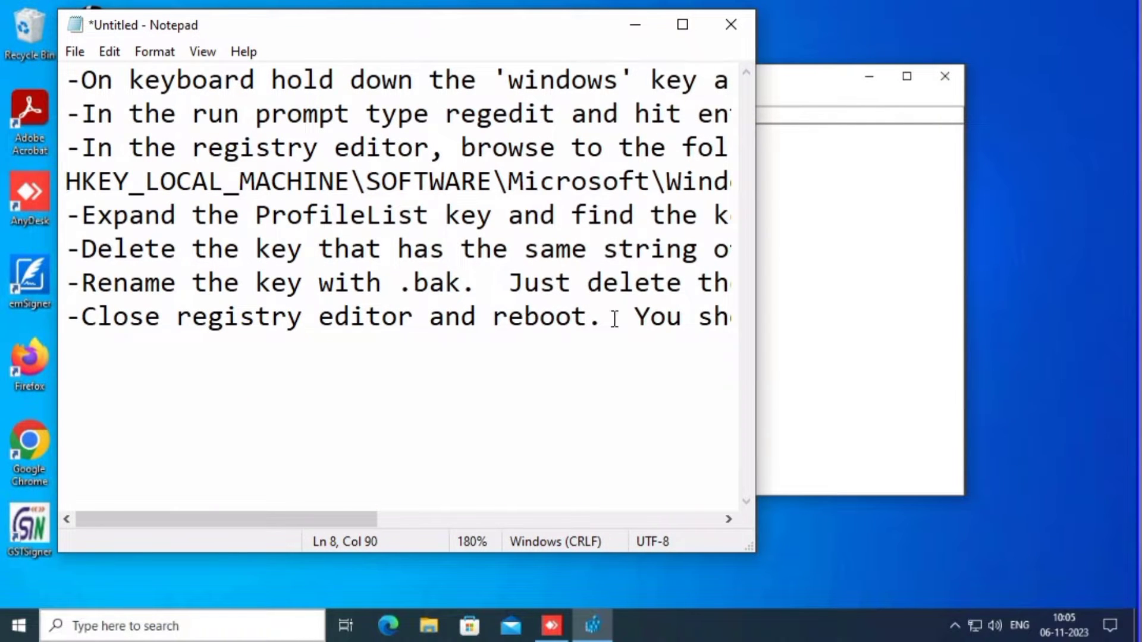
{"action": "left_click_drag", "start_coordinate": [762, 271], "coordinate": [1134, 289]}
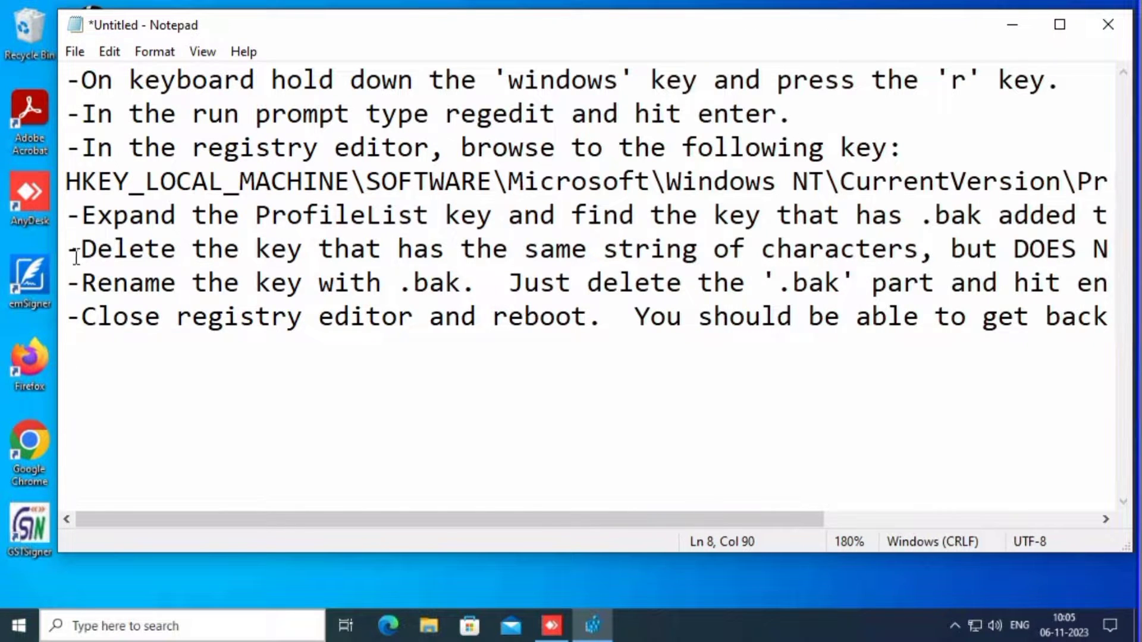
{"action": "left_click_drag", "start_coordinate": [57, 237], "coordinate": [6, 236]}
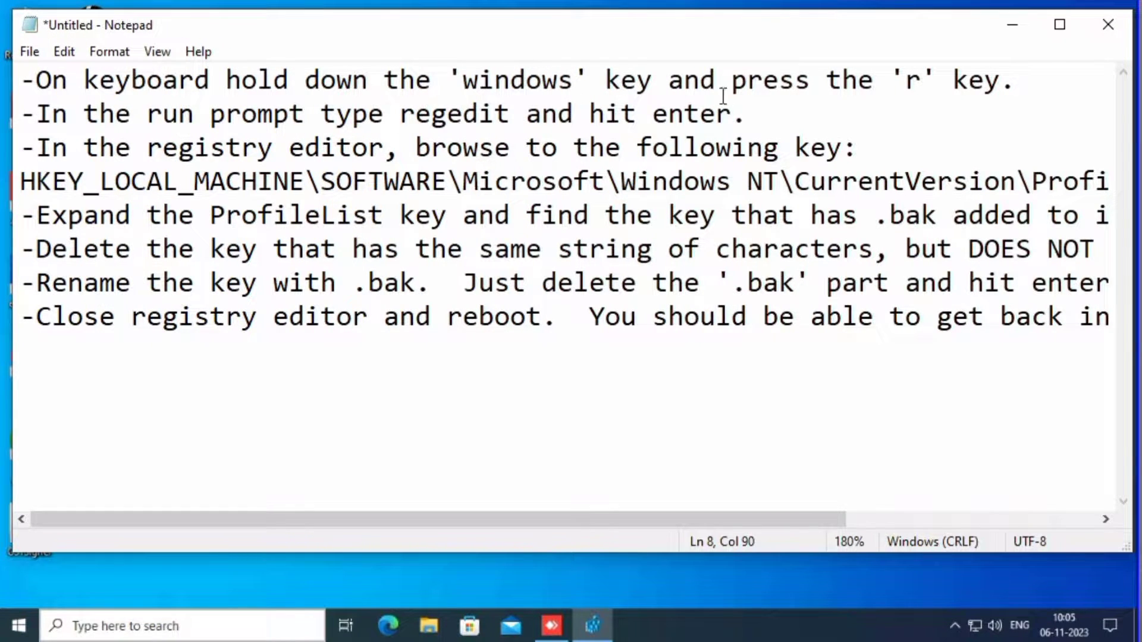
- Highlight the run-prompt step, the browse-to-key instruction and the HKEY_LOCAL_MACHINE key path
{"action": "left_click_drag", "start_coordinate": [1005, 84], "coordinate": [919, 83]}
{"action": "left_click_drag", "start_coordinate": [100, 116], "coordinate": [619, 83]}
{"action": "left_click_drag", "start_coordinate": [716, 116], "coordinate": [196, 113]}
{"action": "left_click_drag", "start_coordinate": [162, 148], "coordinate": [779, 148]}
{"action": "left_click_drag", "start_coordinate": [73, 196], "coordinate": [654, 173]}
{"action": "left_click", "coordinate": [119, 189]}
{"action": "left_click_drag", "start_coordinate": [22, 181], "coordinate": [385, 172]}
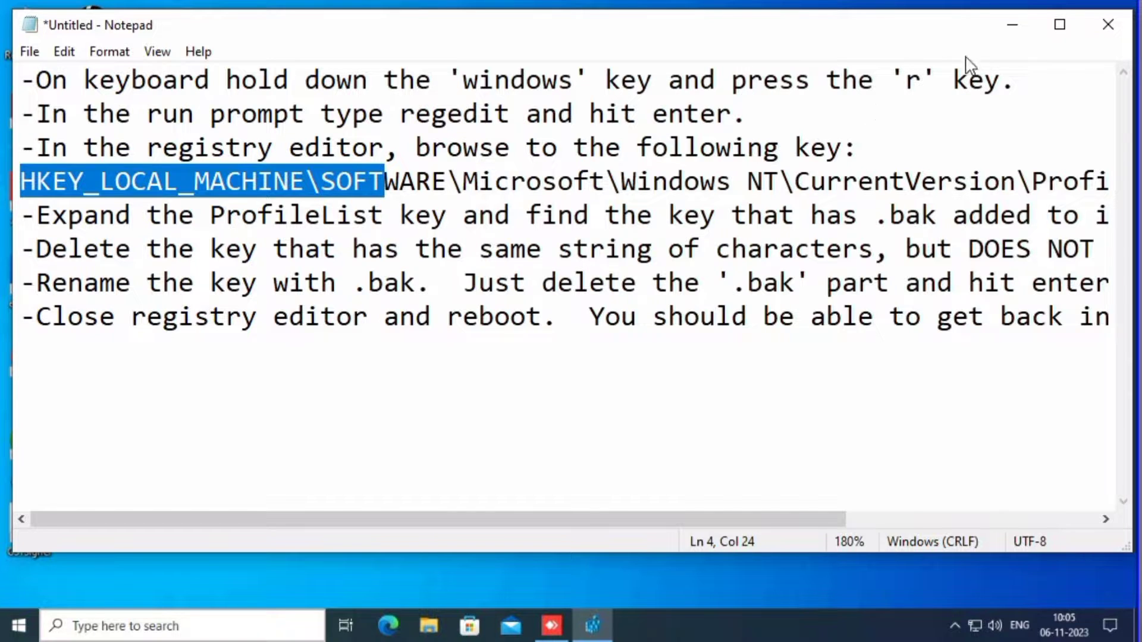
- Minimize Notepad and expand HKEY_LOCAL_MACHINE > SOFTWARE > Microsoft, jumping to the W subkeys
{"action": "left_click", "coordinate": [1012, 24]}
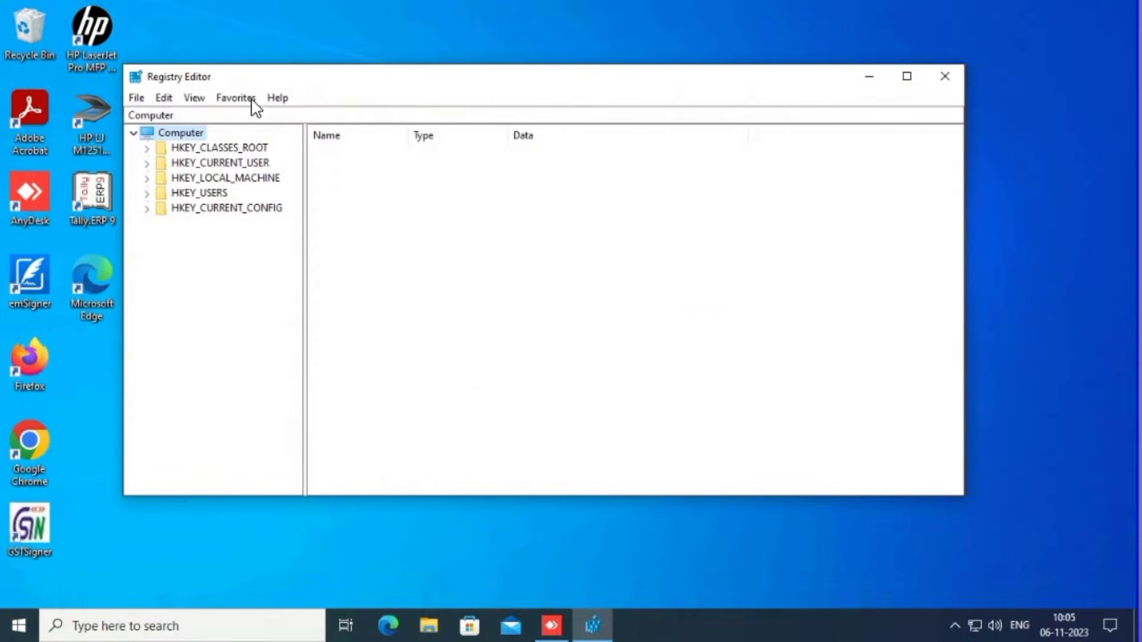
{"action": "left_click", "coordinate": [147, 178]}
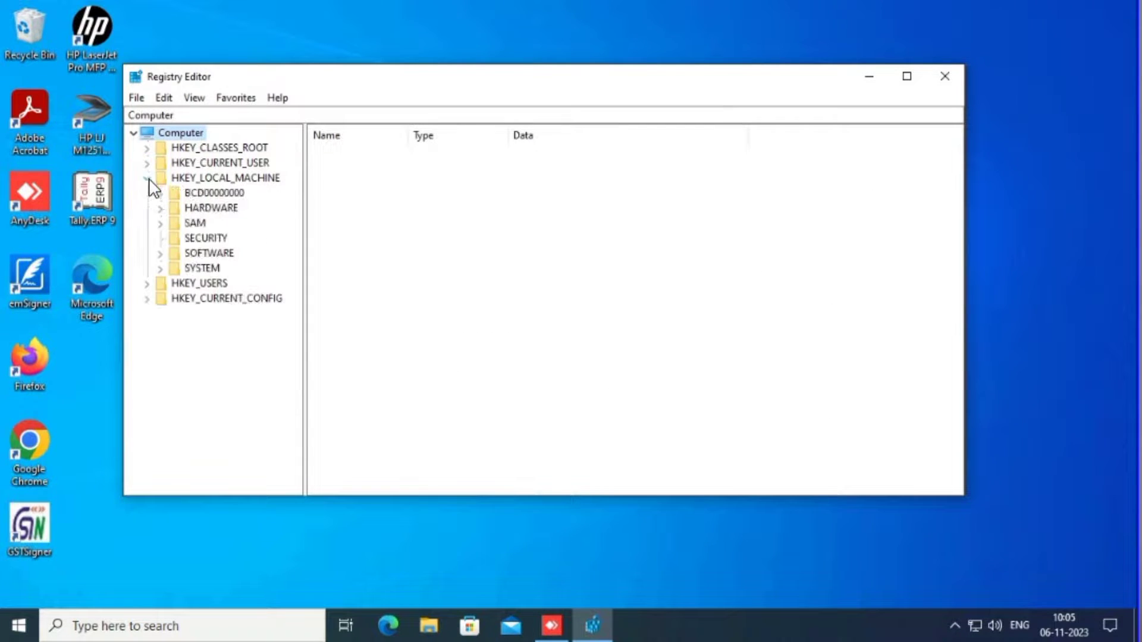
{"action": "left_click", "coordinate": [161, 254]}
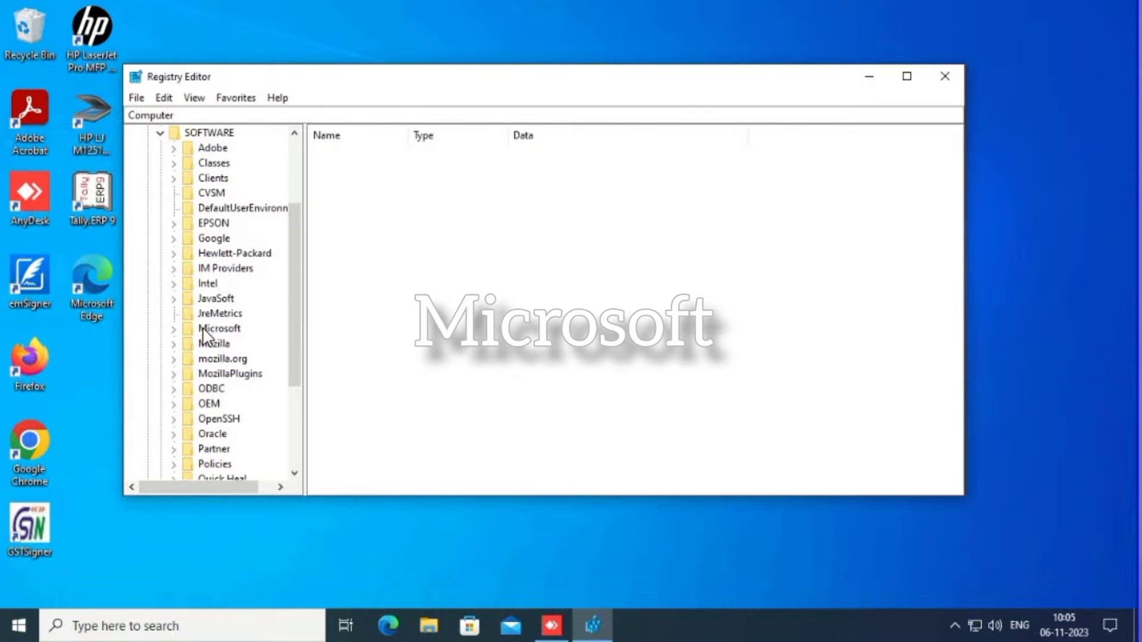
{"action": "left_click", "coordinate": [174, 329]}
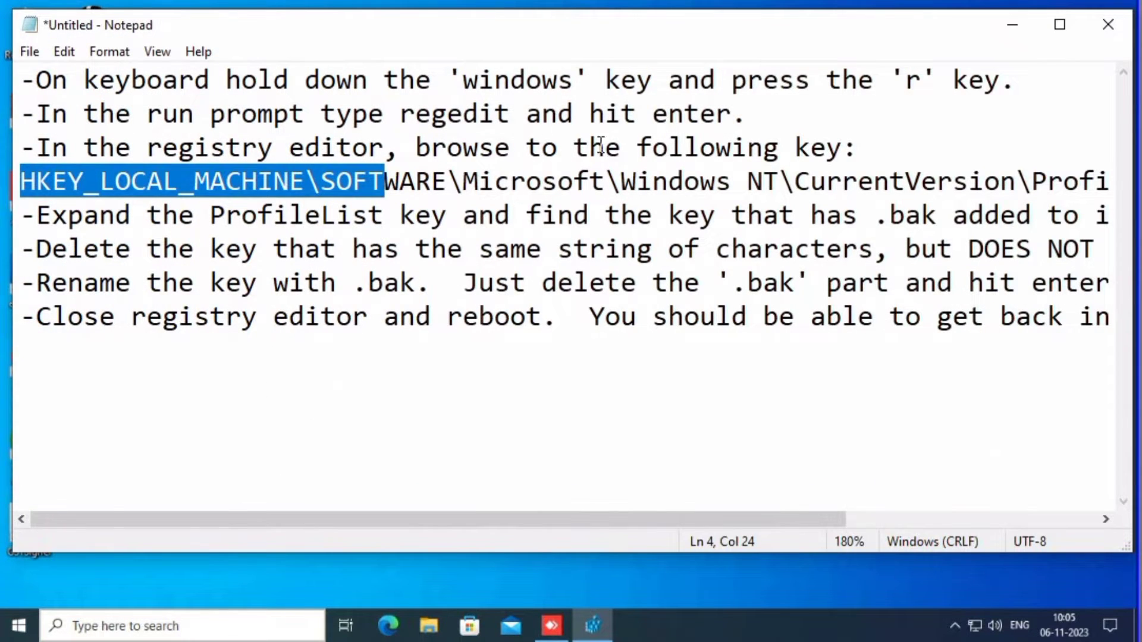
{"action": "left_click_drag", "start_coordinate": [621, 181], "coordinate": [731, 182]}
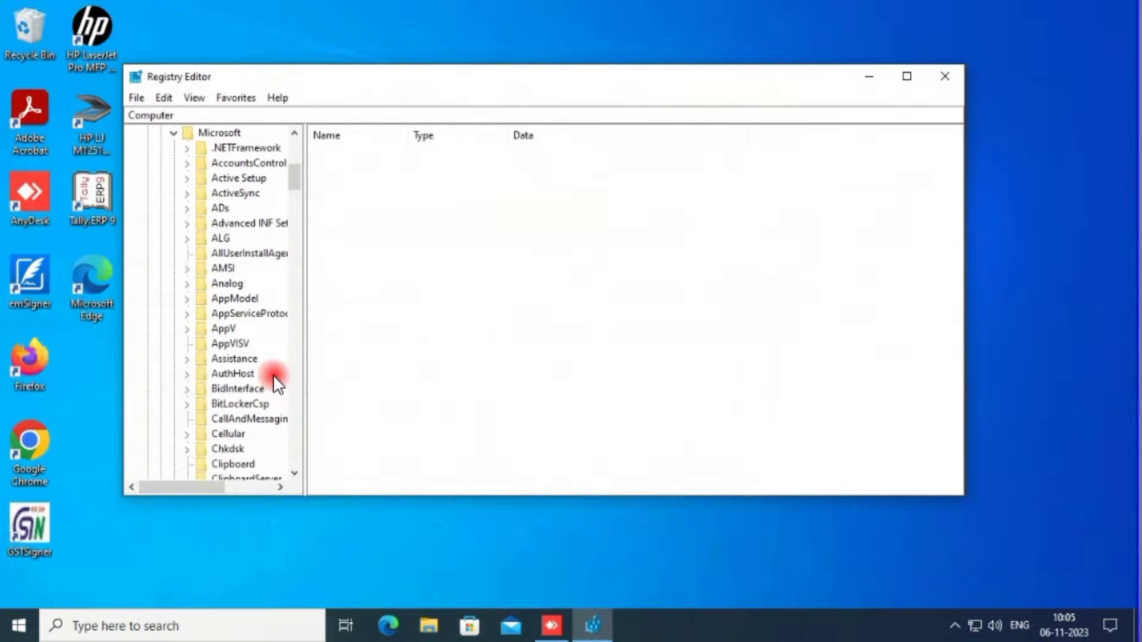
{"action": "scroll", "coordinate": [230, 387], "scroll_direction": "down", "scroll_amount": 4}
{"action": "left_click", "coordinate": [231, 374]}
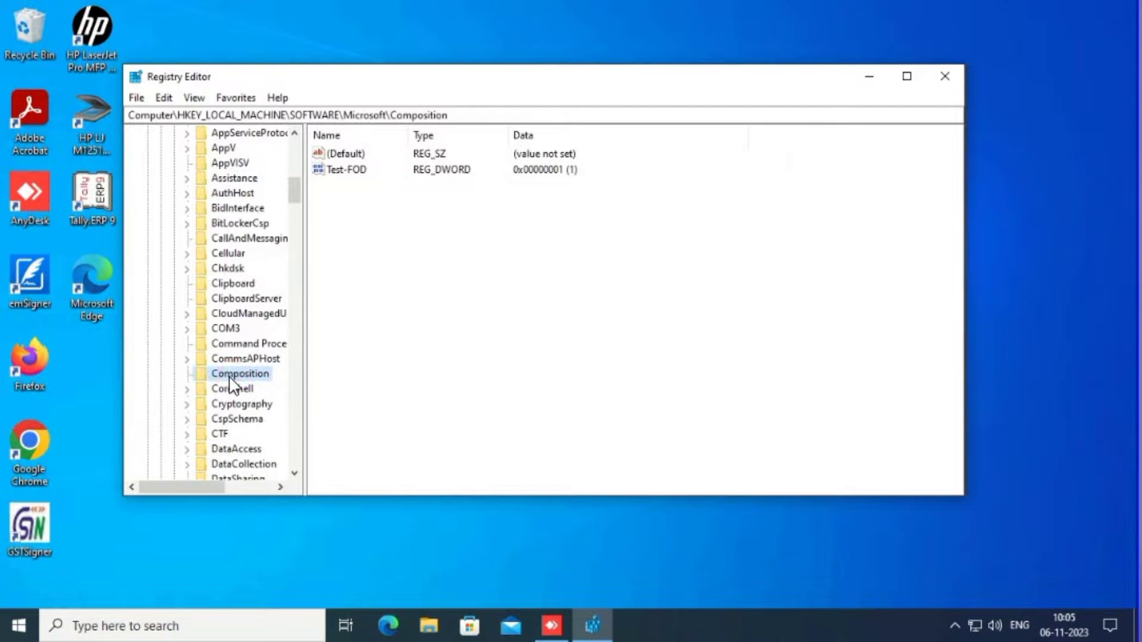
{"action": "key", "text": "w"}
{"action": "scroll", "coordinate": [209, 467], "scroll_direction": "down", "scroll_amount": 2}
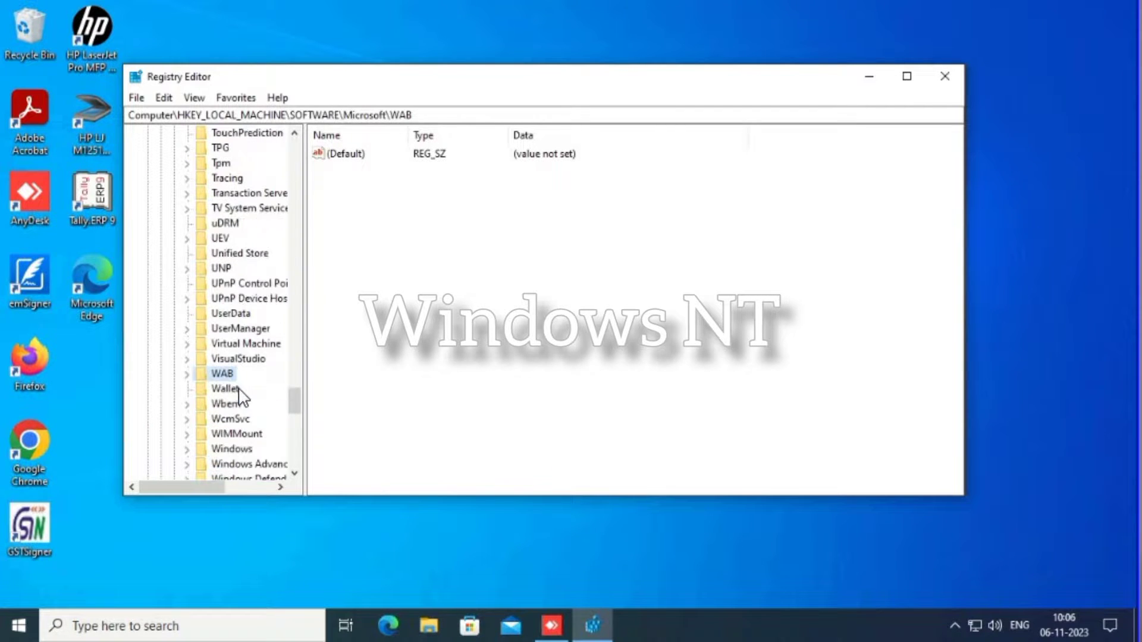
{"action": "scroll", "coordinate": [241, 416], "scroll_direction": "down", "scroll_amount": 5}
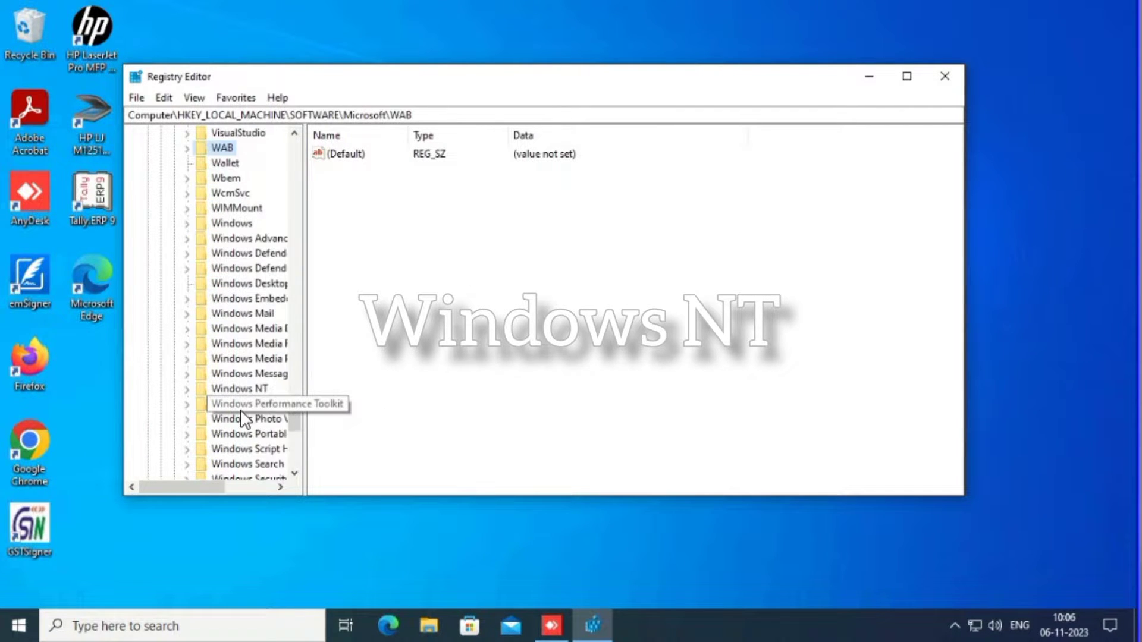
{"action": "scroll", "coordinate": [245, 419], "scroll_direction": "down", "scroll_amount": 2}
- Expand Windows NT > CurrentVersion and select the ProfileList key
{"action": "left_click", "coordinate": [187, 299]}
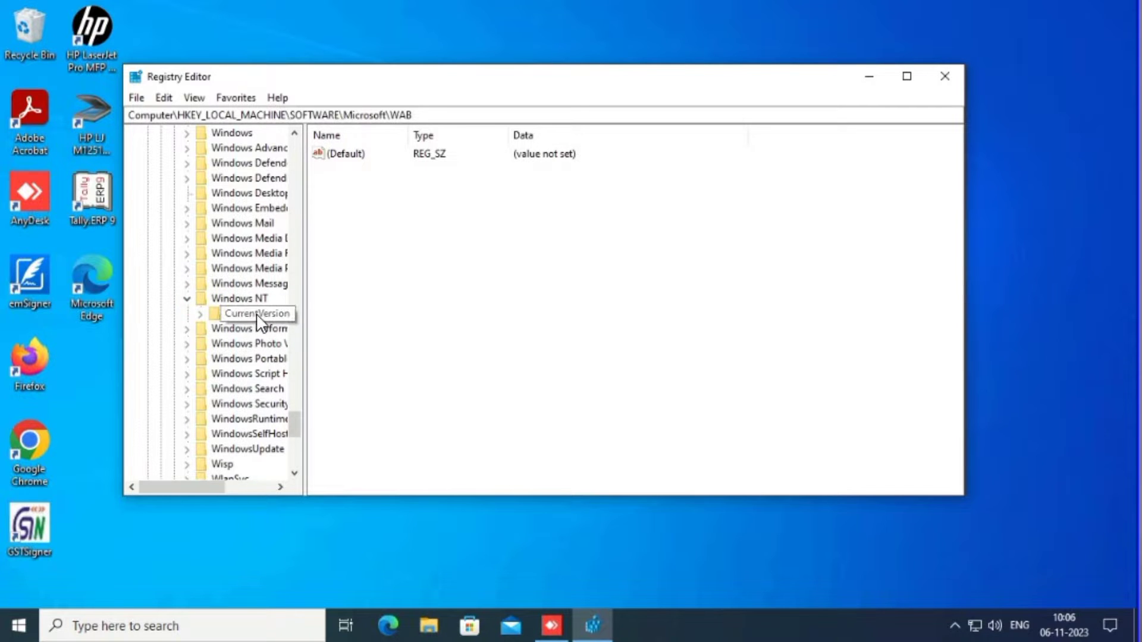
{"action": "left_click", "coordinate": [256, 314]}
{"action": "left_click", "coordinate": [200, 313]}
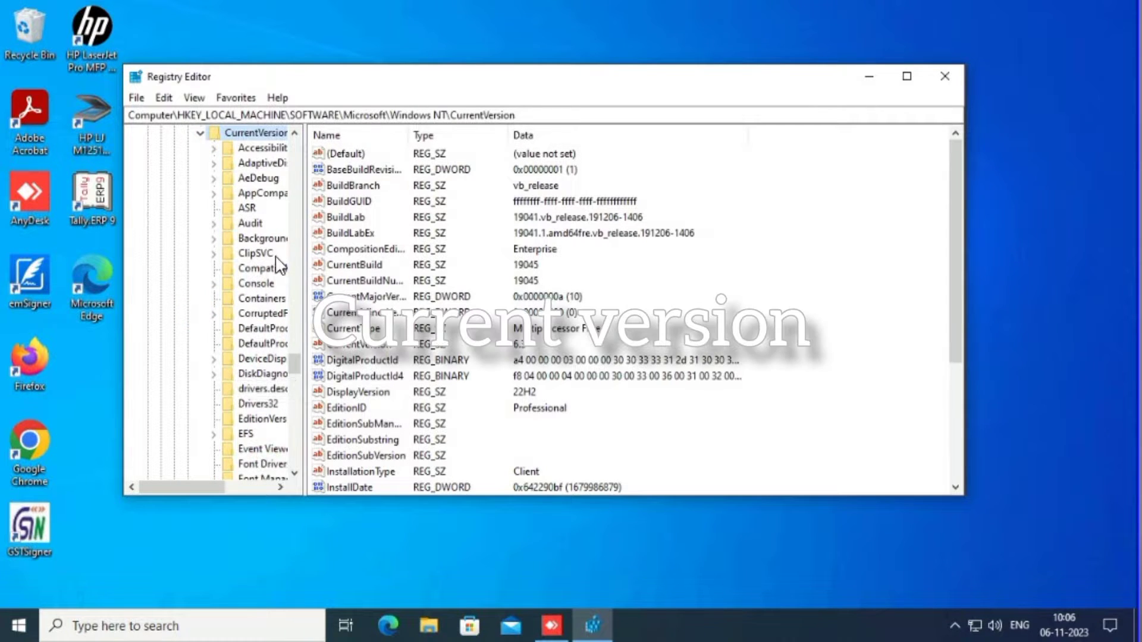
{"action": "left_click", "coordinate": [200, 133]}
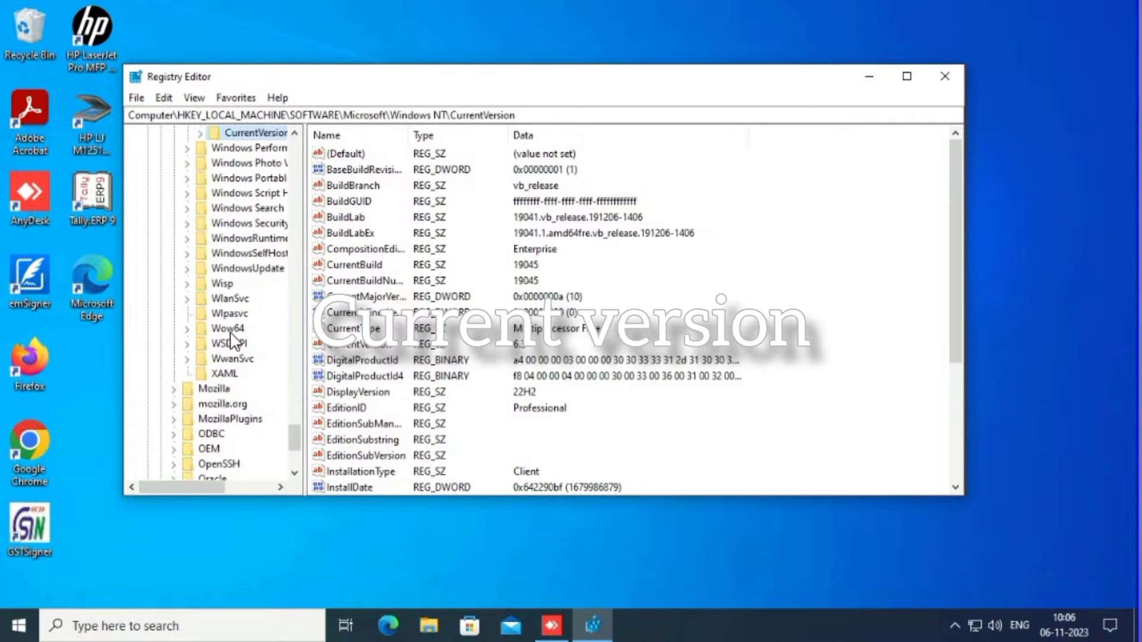
{"action": "scroll", "coordinate": [240, 279], "scroll_direction": "up", "scroll_amount": 2}
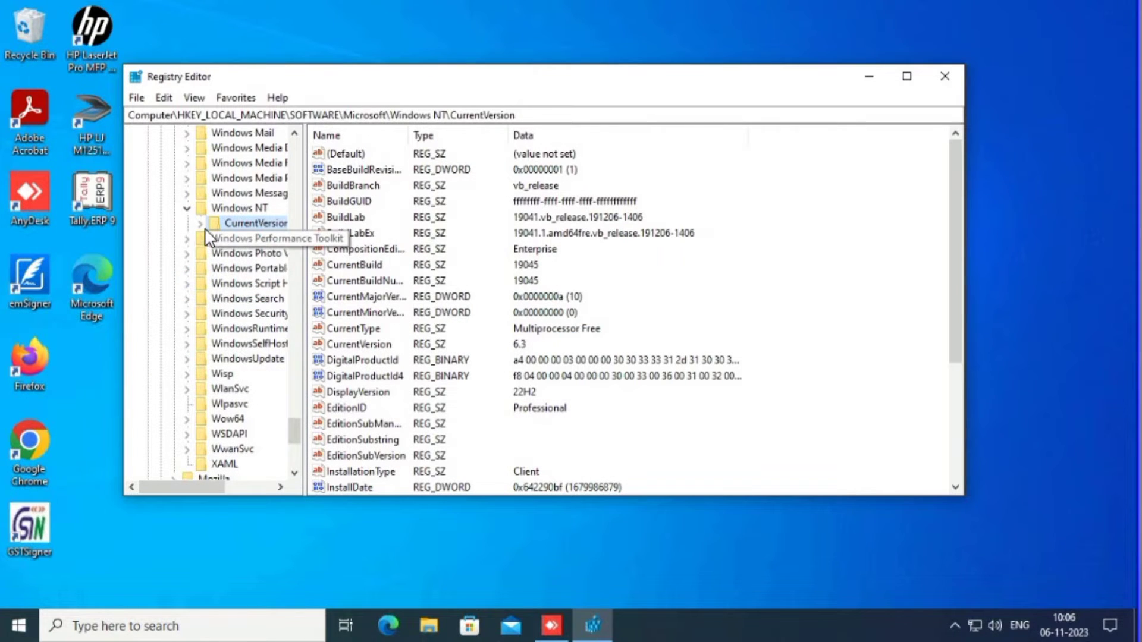
{"action": "left_click", "coordinate": [201, 223]}
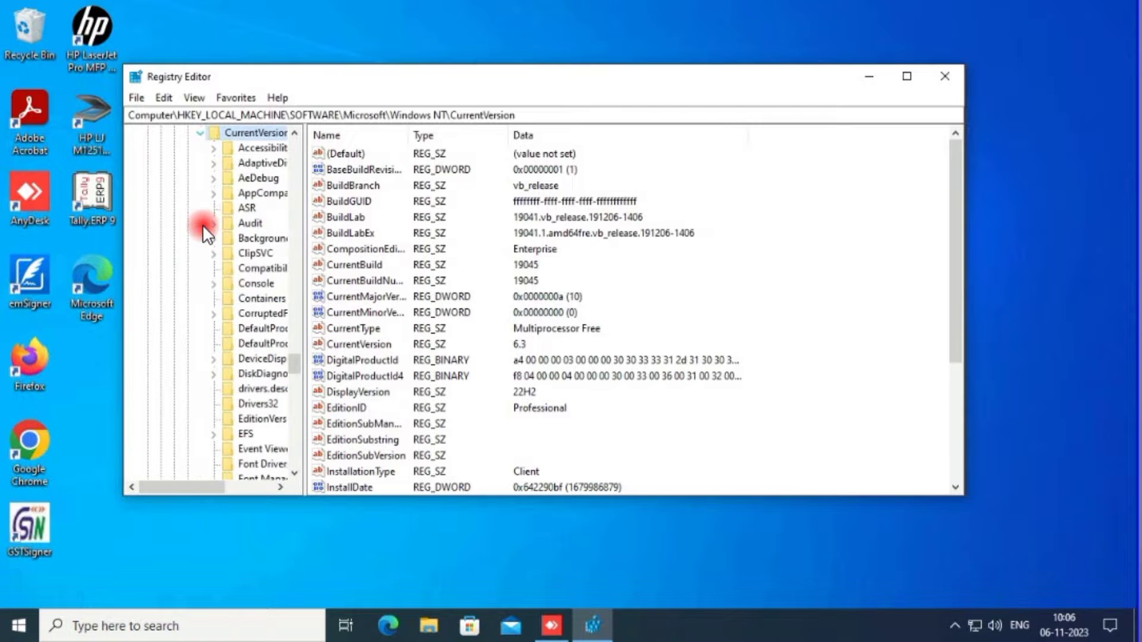
{"action": "left_click", "coordinate": [272, 270]}
{"action": "key", "text": "p"}
{"action": "left_click_drag", "start_coordinate": [298, 382], "coordinate": [296, 395]}
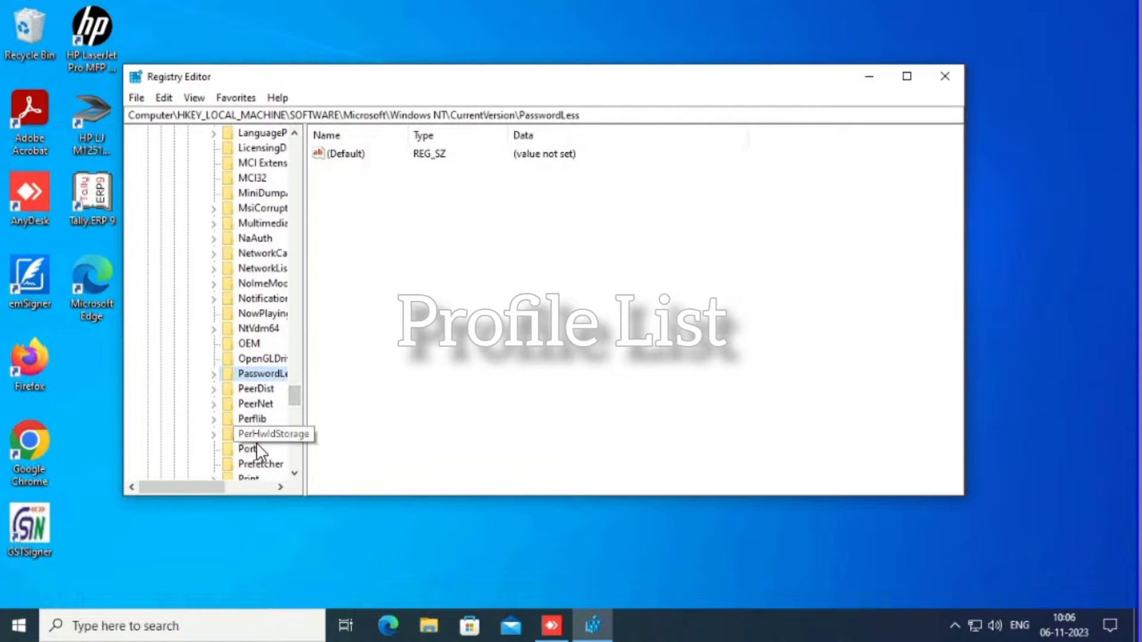
{"action": "scroll", "coordinate": [254, 443], "scroll_direction": "down", "scroll_amount": 2}
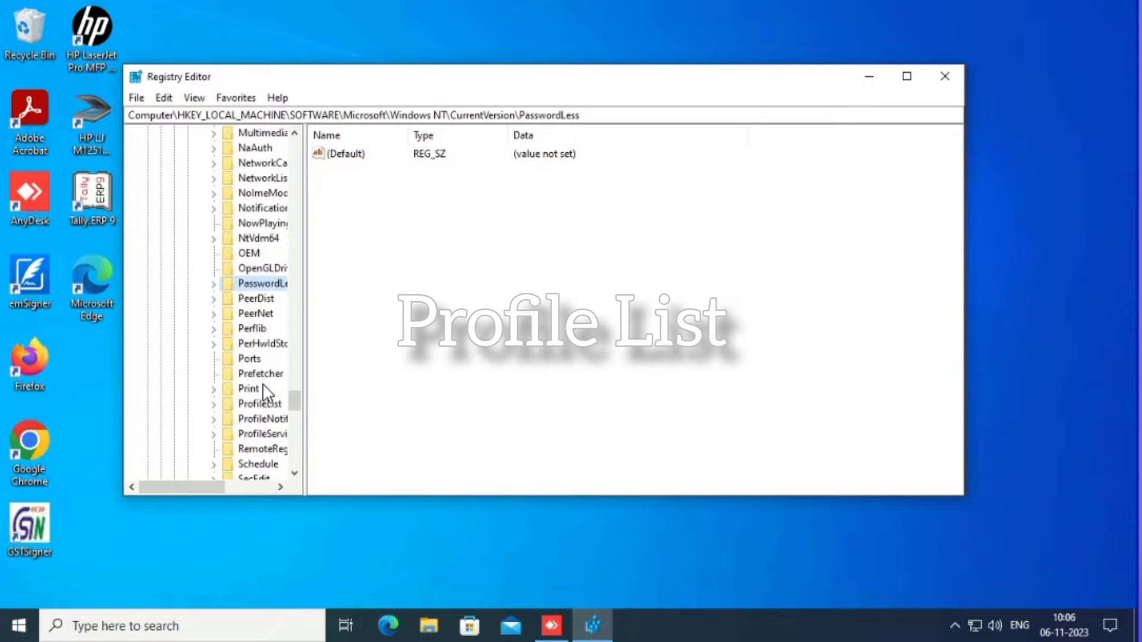
{"action": "left_click", "coordinate": [268, 405]}
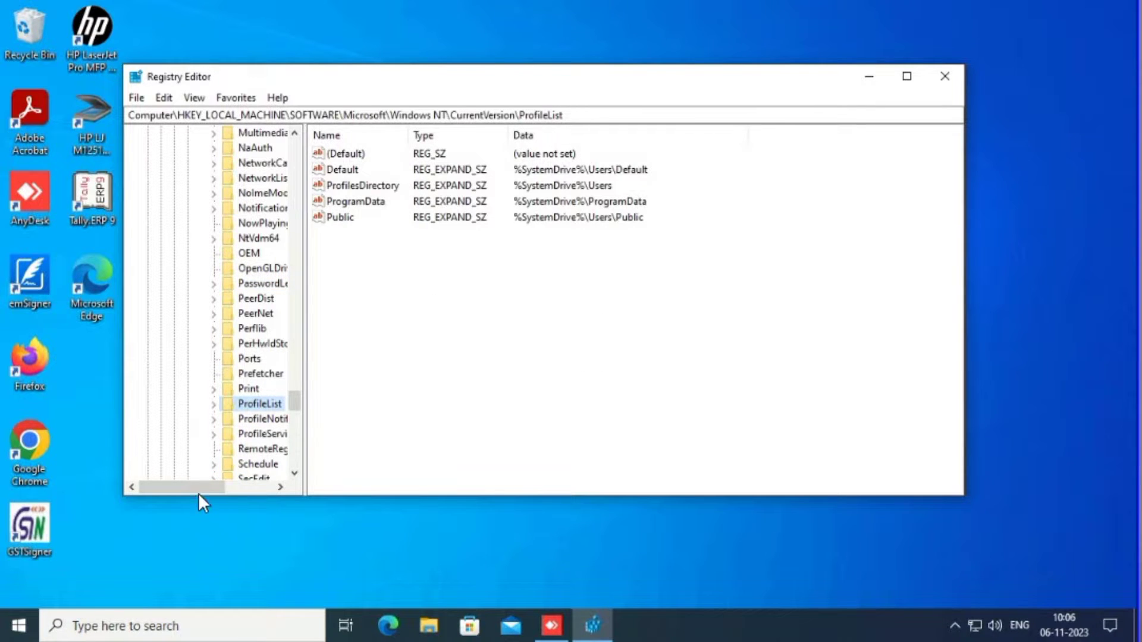
{"action": "left_click_drag", "start_coordinate": [198, 493], "coordinate": [238, 487]}
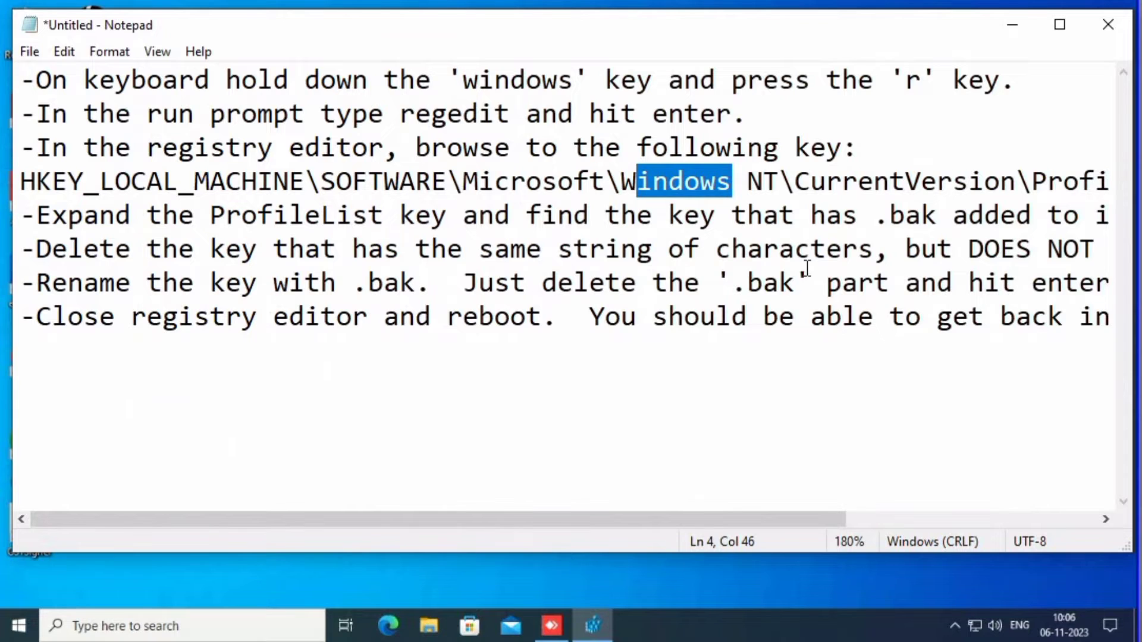
- Highlight the CurrentVersion ProfileList path and .bak lines in the Notepad instructions, then clear the selection
{"action": "left_click", "coordinate": [872, 182]}
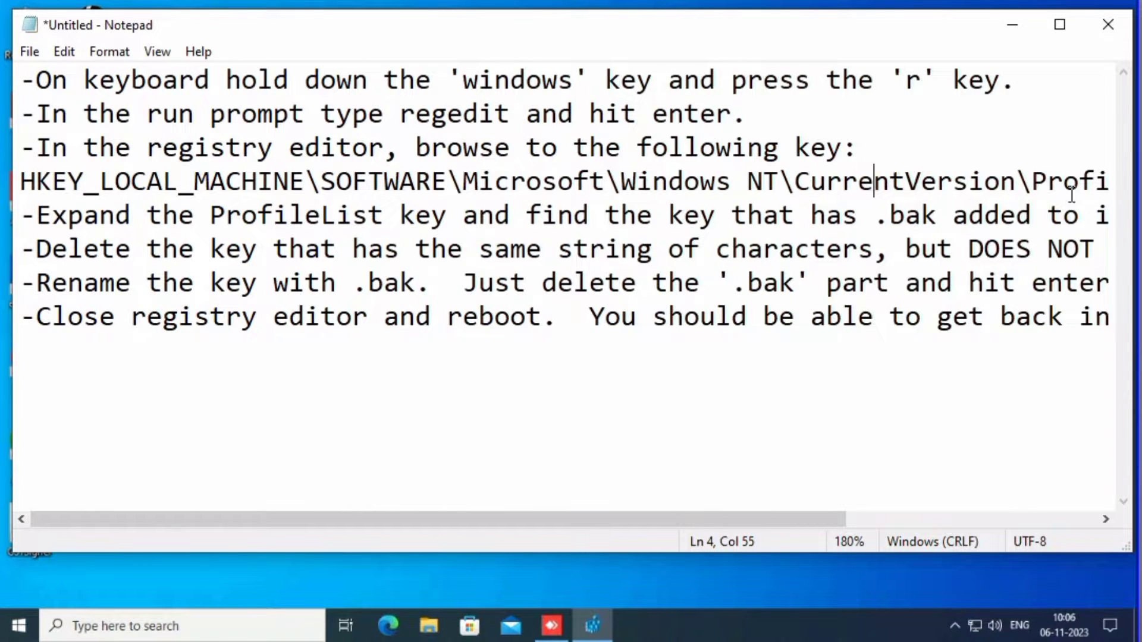
{"action": "left_click_drag", "start_coordinate": [1062, 181], "coordinate": [958, 176]}
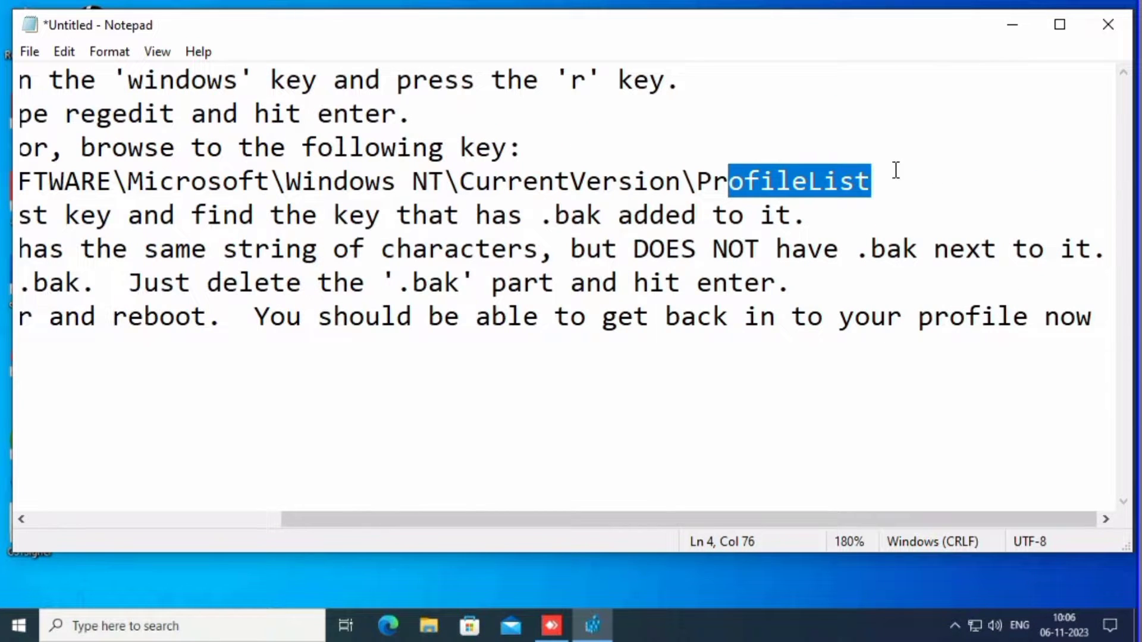
{"action": "left_click_drag", "start_coordinate": [411, 519], "coordinate": [116, 485]}
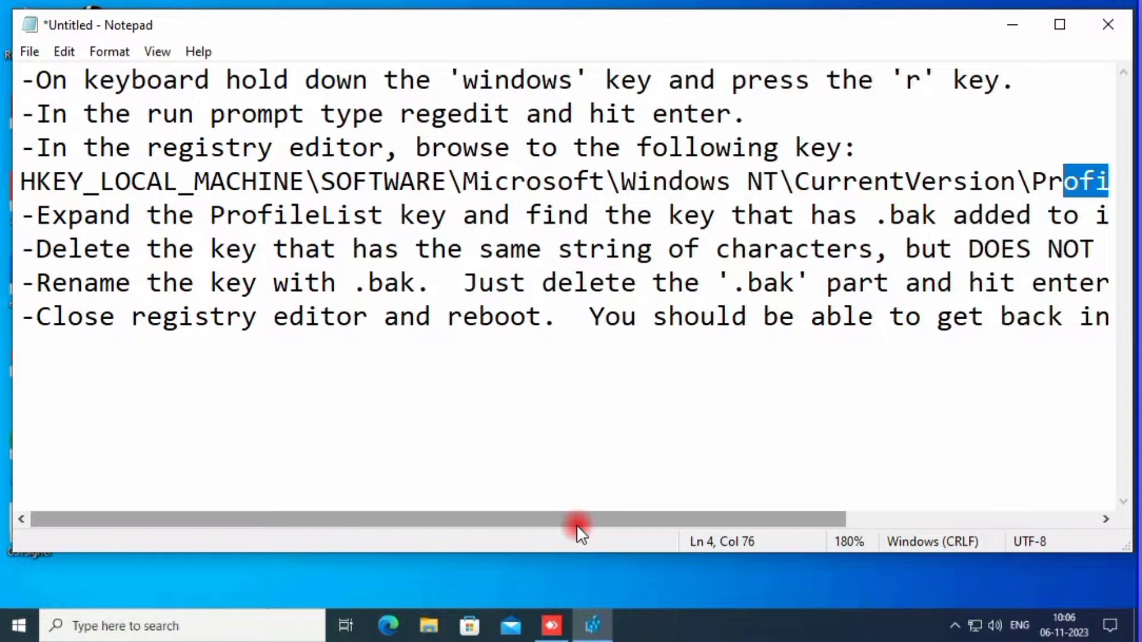
{"action": "left_click_drag", "start_coordinate": [576, 524], "coordinate": [674, 509]}
{"action": "left_click_drag", "start_coordinate": [775, 215], "coordinate": [807, 215]}
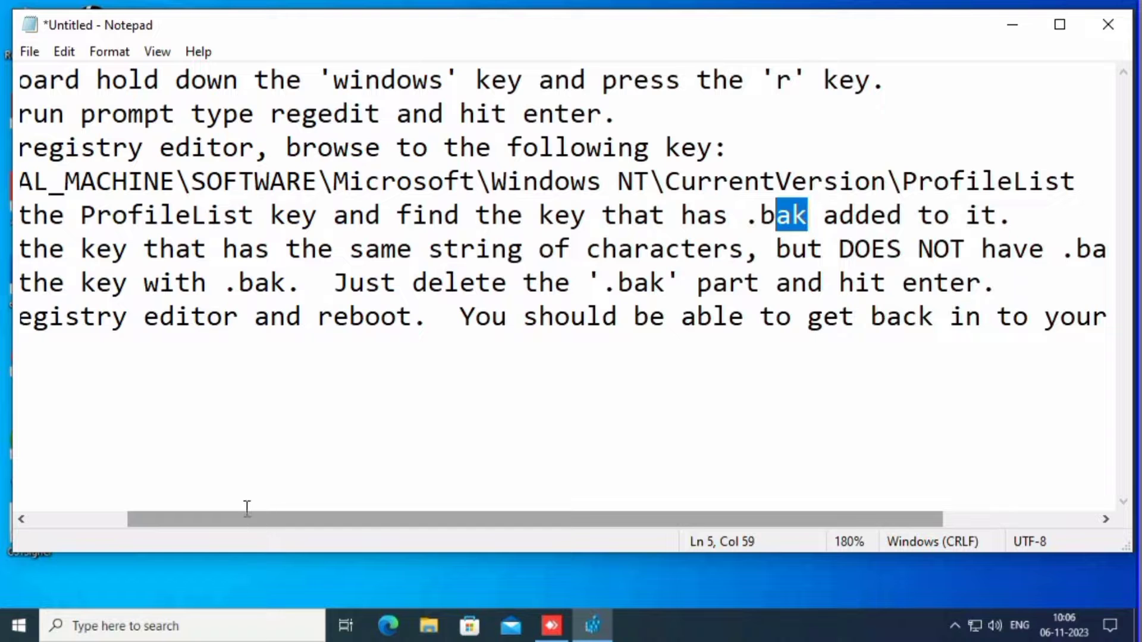
{"action": "left_click_drag", "start_coordinate": [241, 506], "coordinate": [177, 507]}
{"action": "left_click_drag", "start_coordinate": [571, 282], "coordinate": [935, 216]}
{"action": "left_click_drag", "start_coordinate": [416, 514], "coordinate": [319, 522]}
{"action": "left_click", "coordinate": [321, 317]}
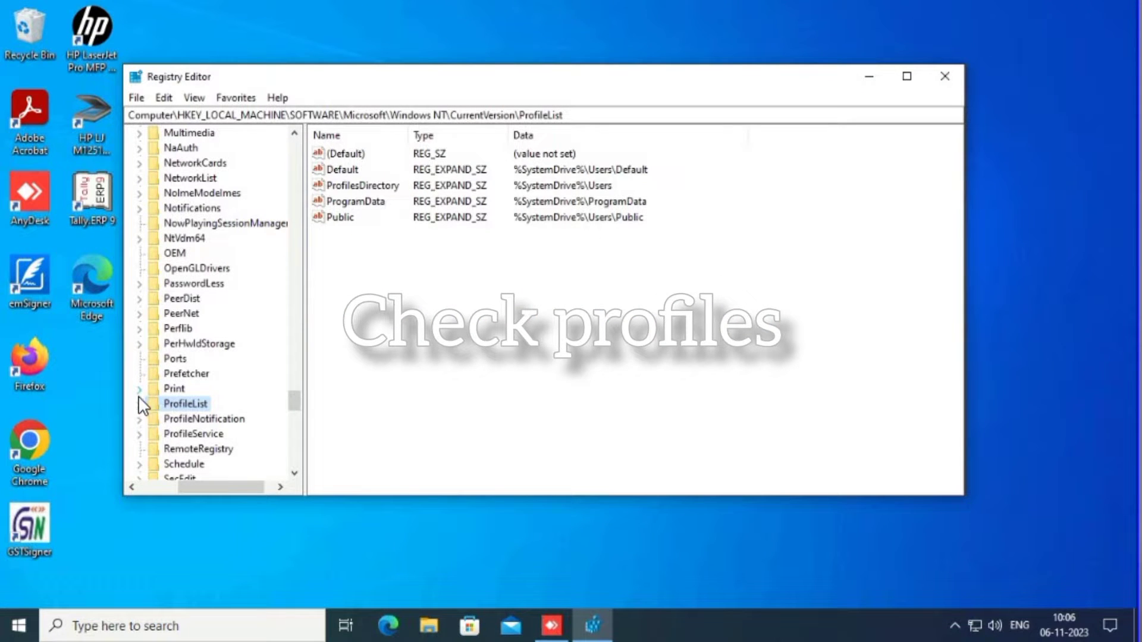
- Expand ProfileList, maximize Registry Editor and widen the key tree to show full SID names
{"action": "left_click", "coordinate": [137, 408]}
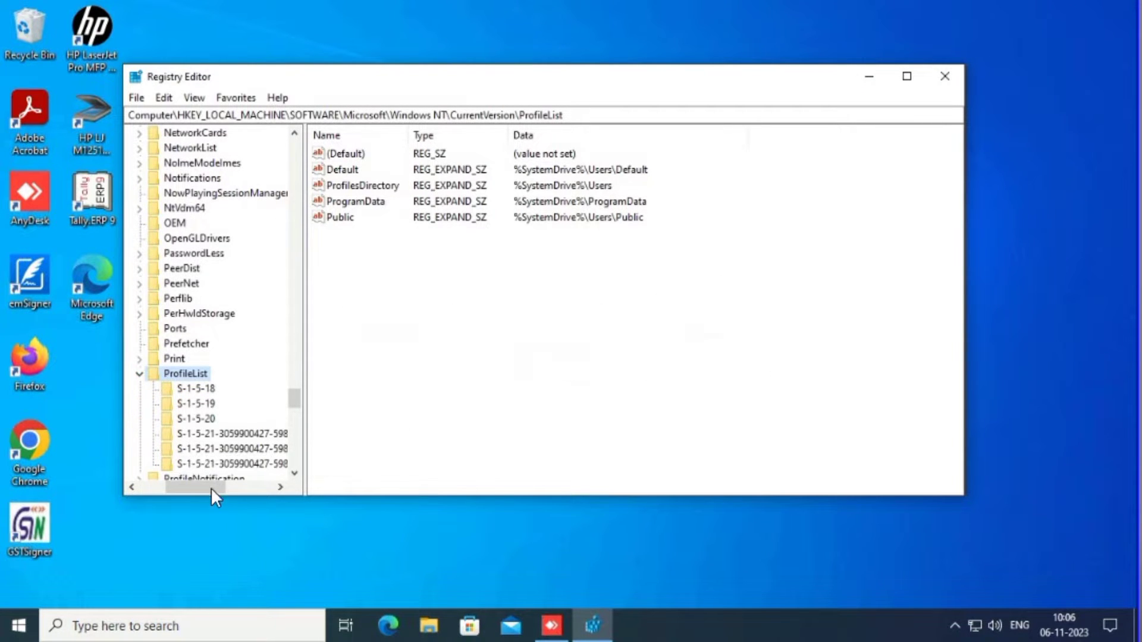
{"action": "left_click_drag", "start_coordinate": [210, 483], "coordinate": [265, 495]}
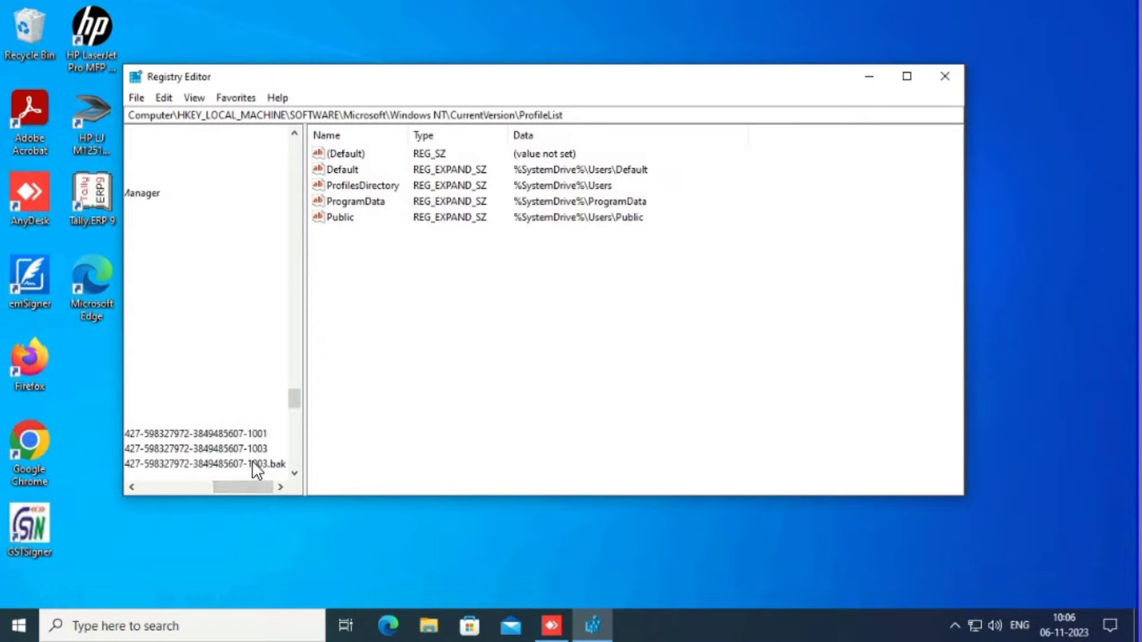
{"action": "left_click", "coordinate": [907, 77]}
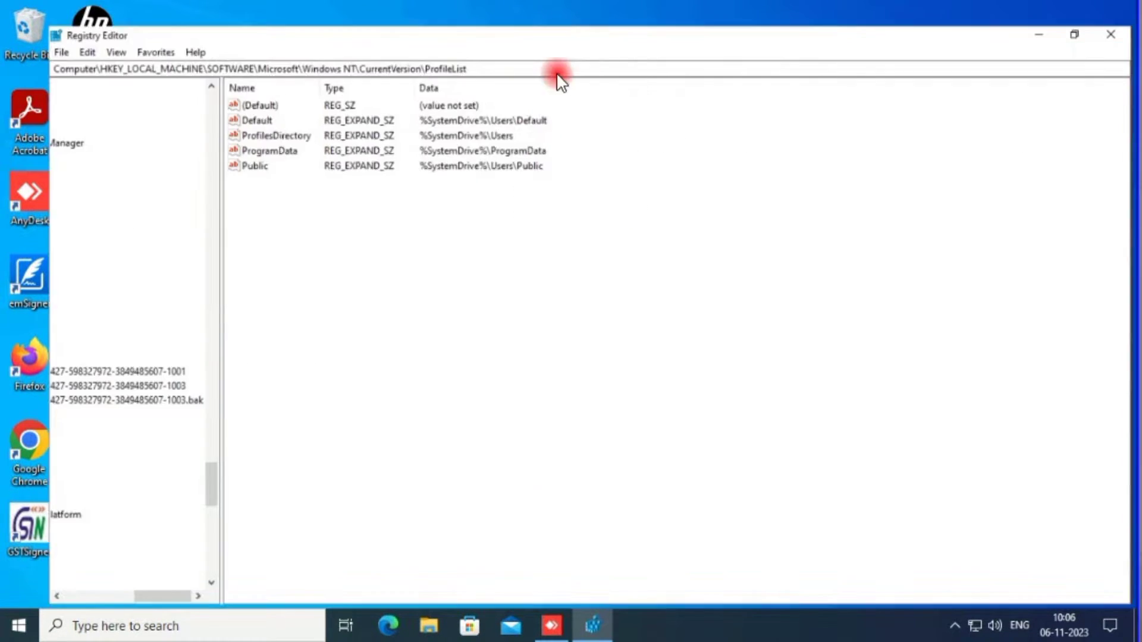
{"action": "left_click_drag", "start_coordinate": [142, 601], "coordinate": [102, 598]}
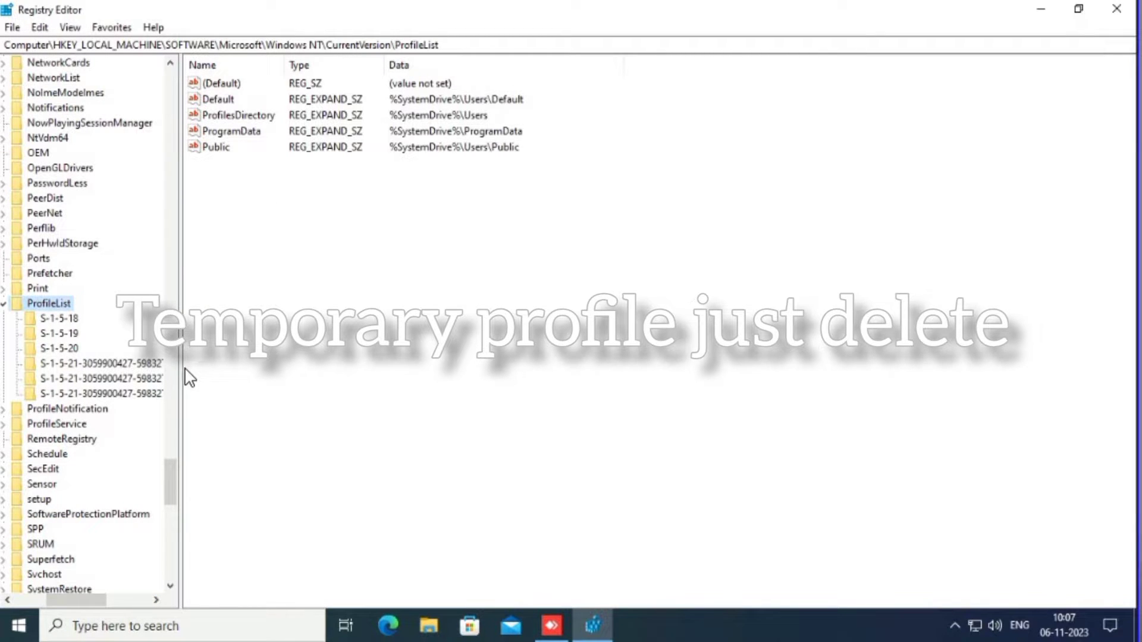
{"action": "left_click_drag", "start_coordinate": [181, 374], "coordinate": [382, 390]}
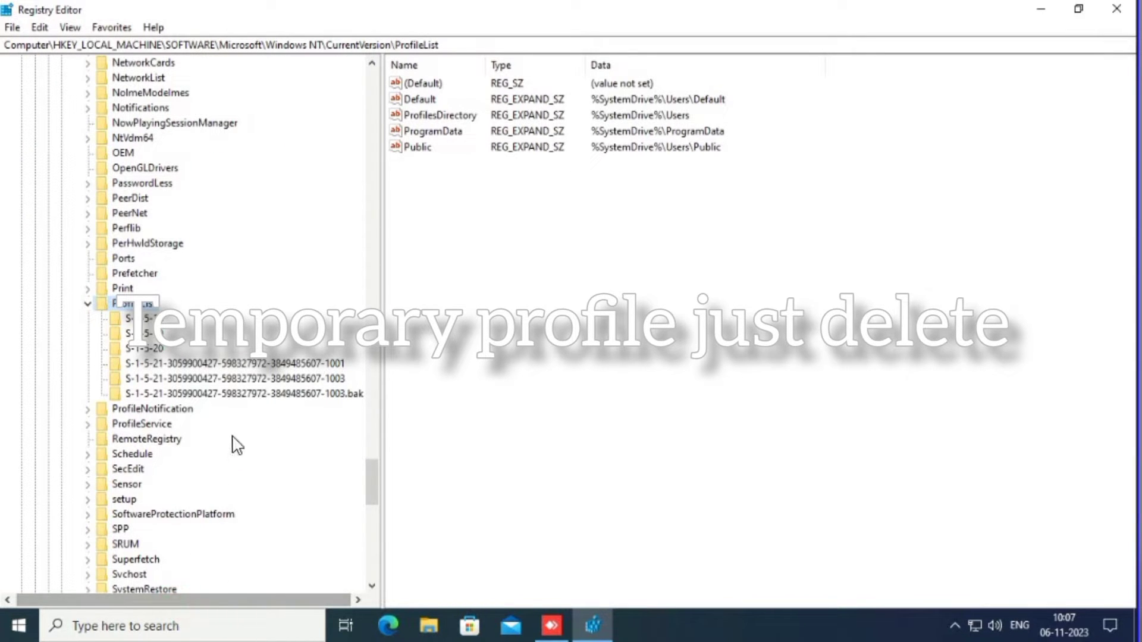
- Compare the -1001, -1003 and -1003.bak ProfileImagePath values, ending on the TEMP -1003 key
{"action": "left_click", "coordinate": [216, 368]}
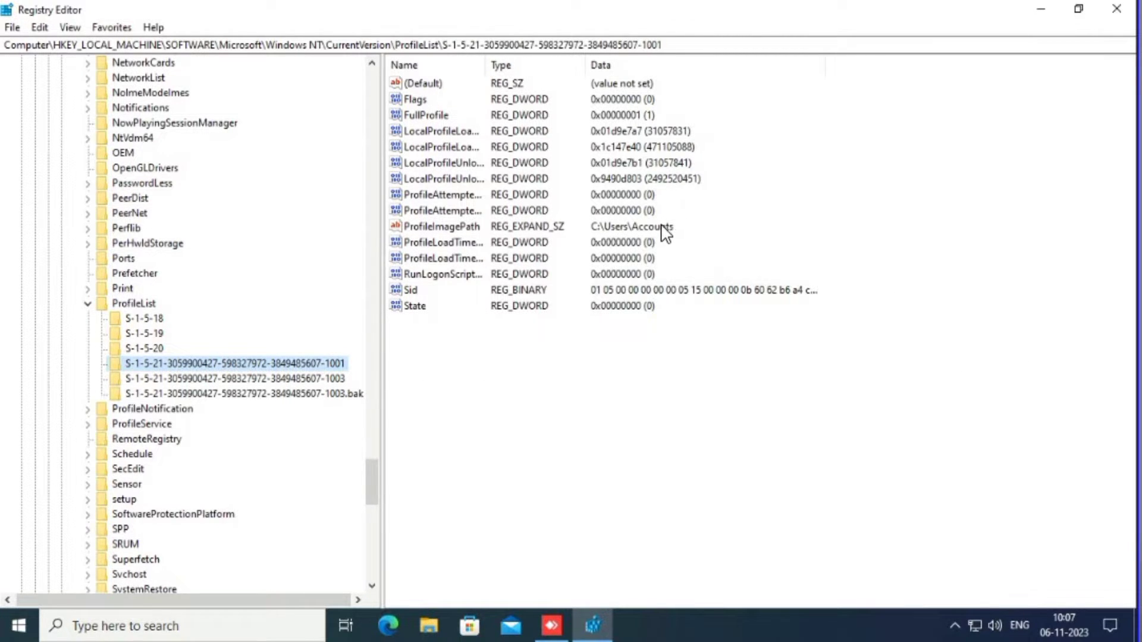
{"action": "left_click", "coordinate": [339, 380]}
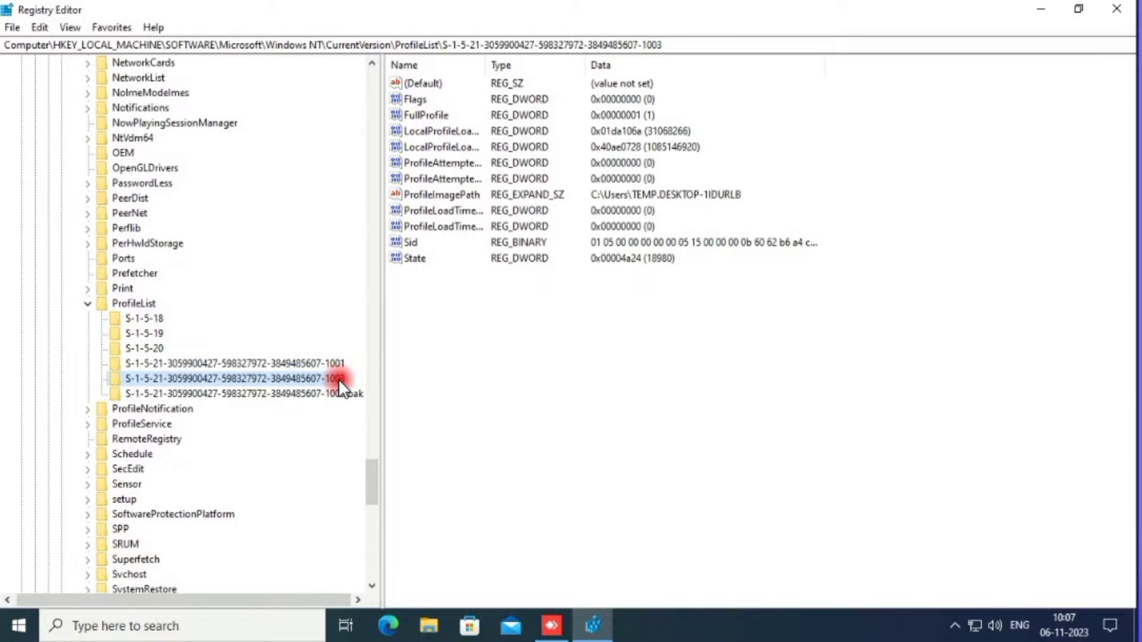
{"action": "left_click", "coordinate": [707, 202]}
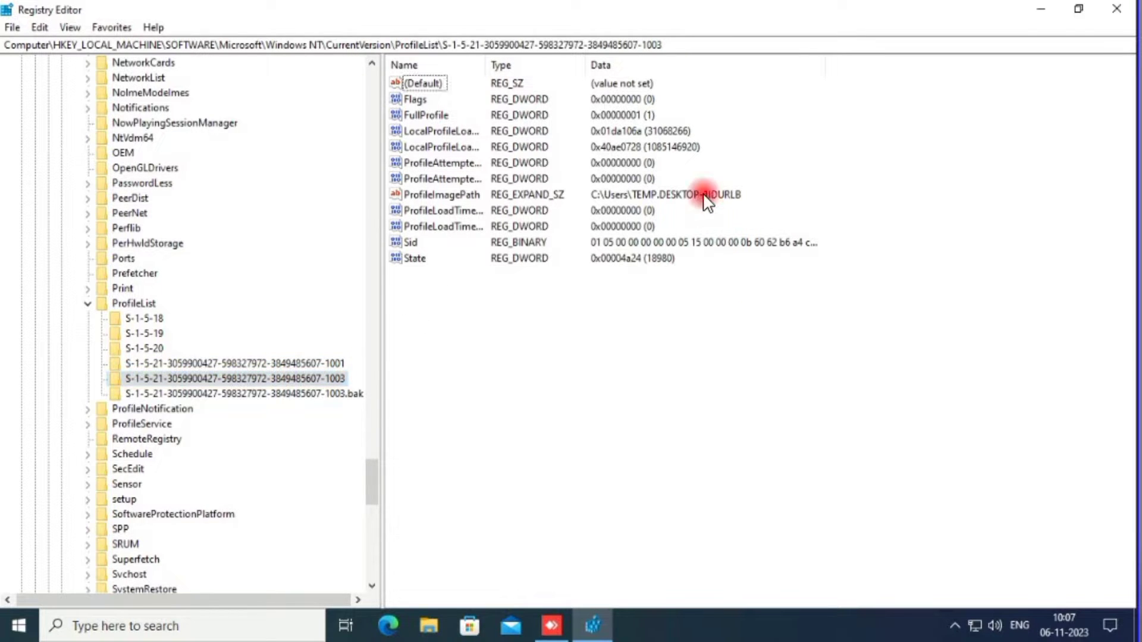
{"action": "left_click", "coordinate": [320, 398]}
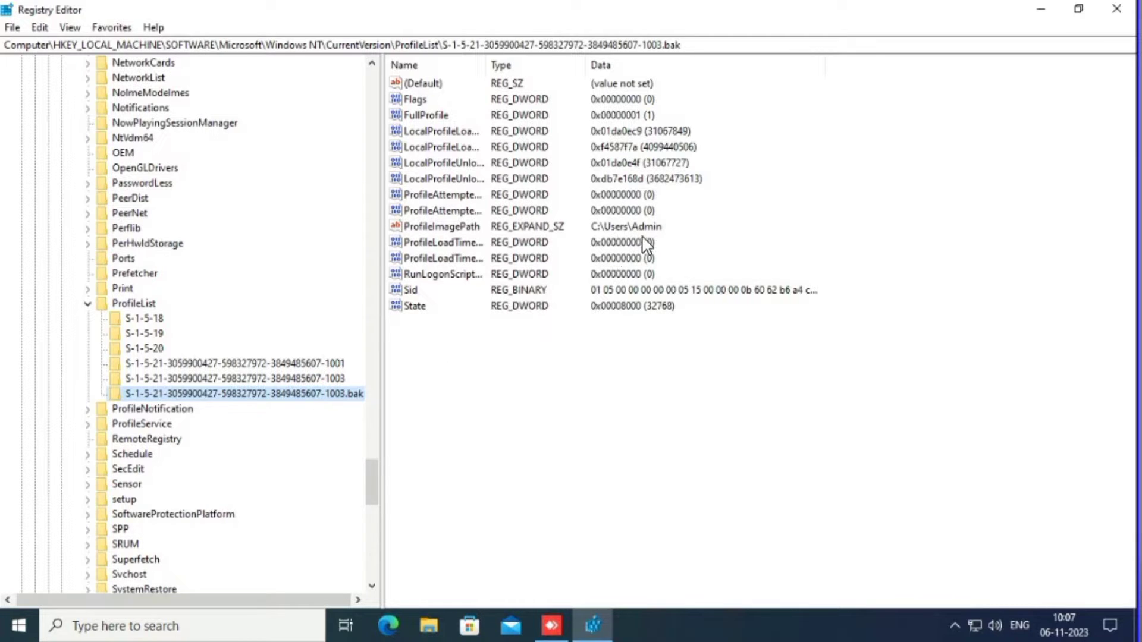
{"action": "left_click", "coordinate": [648, 237]}
{"action": "left_click", "coordinate": [336, 380]}
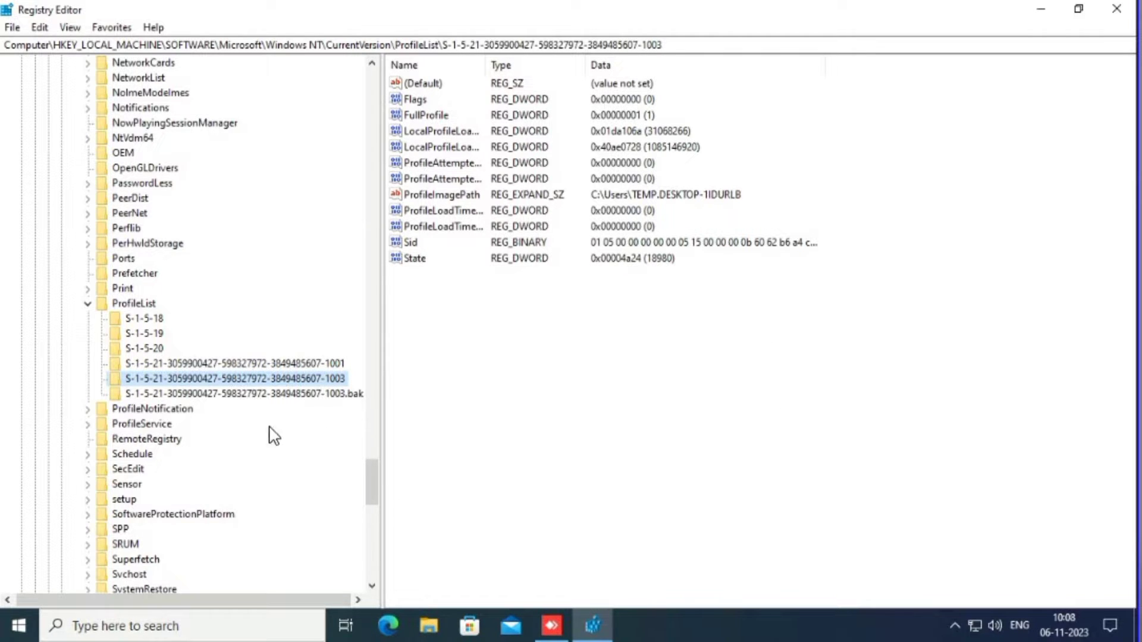
{"action": "left_click", "coordinate": [319, 364]}
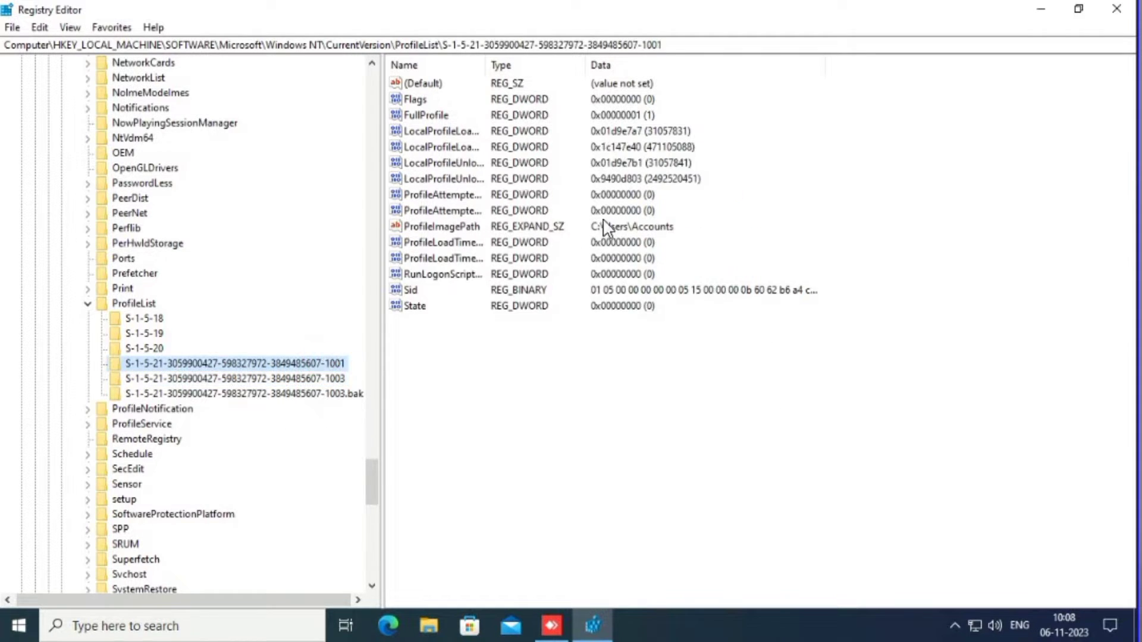
{"action": "left_click", "coordinate": [342, 379]}
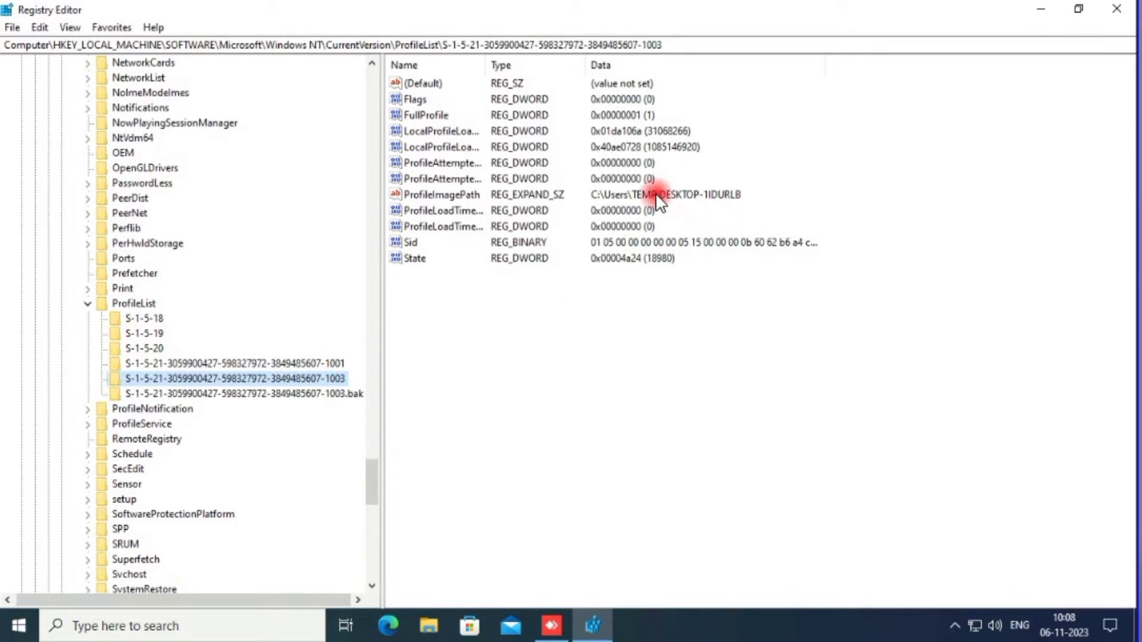
{"action": "left_click", "coordinate": [351, 393]}
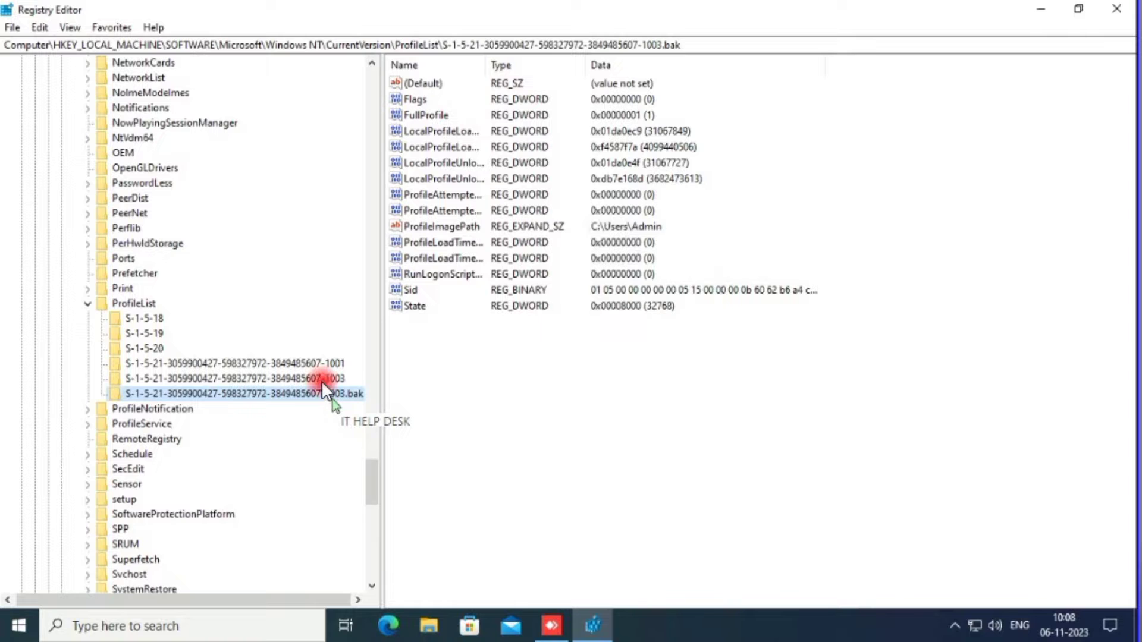
{"action": "left_click", "coordinate": [324, 381]}
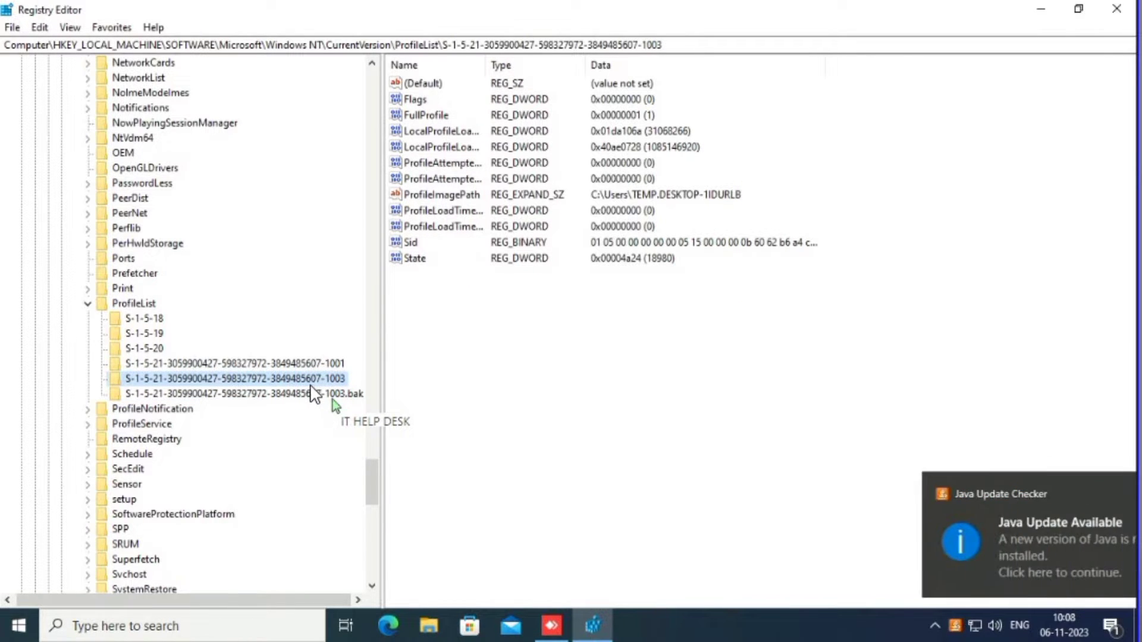
- Delete the temporary -1003 profile key and confirm
{"action": "right_click", "coordinate": [313, 381]}
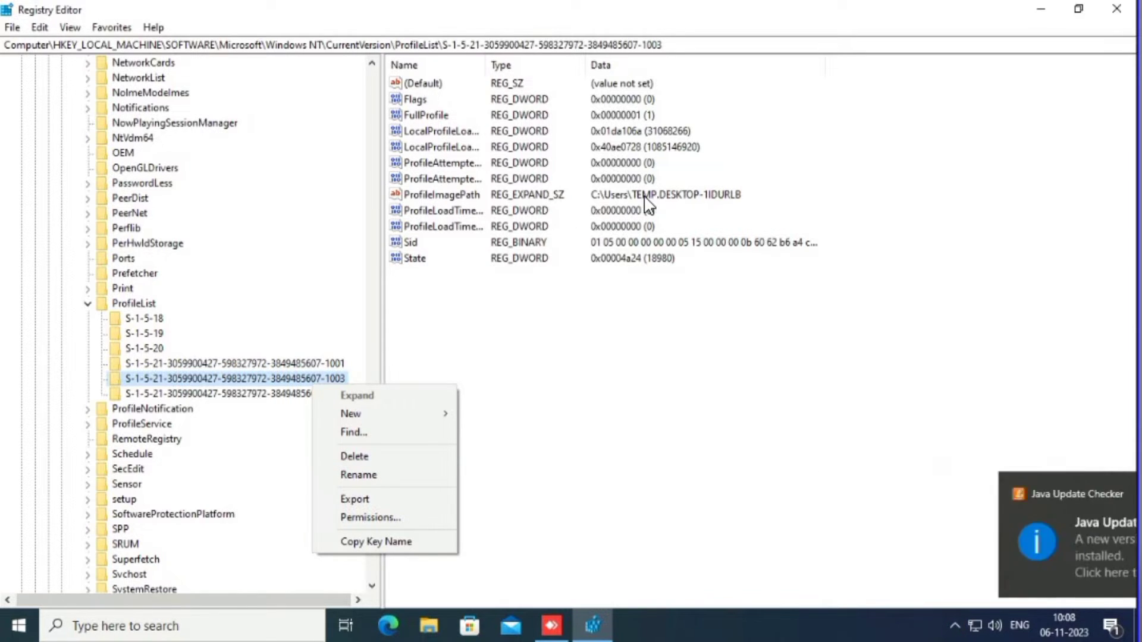
{"action": "left_click", "coordinate": [391, 456]}
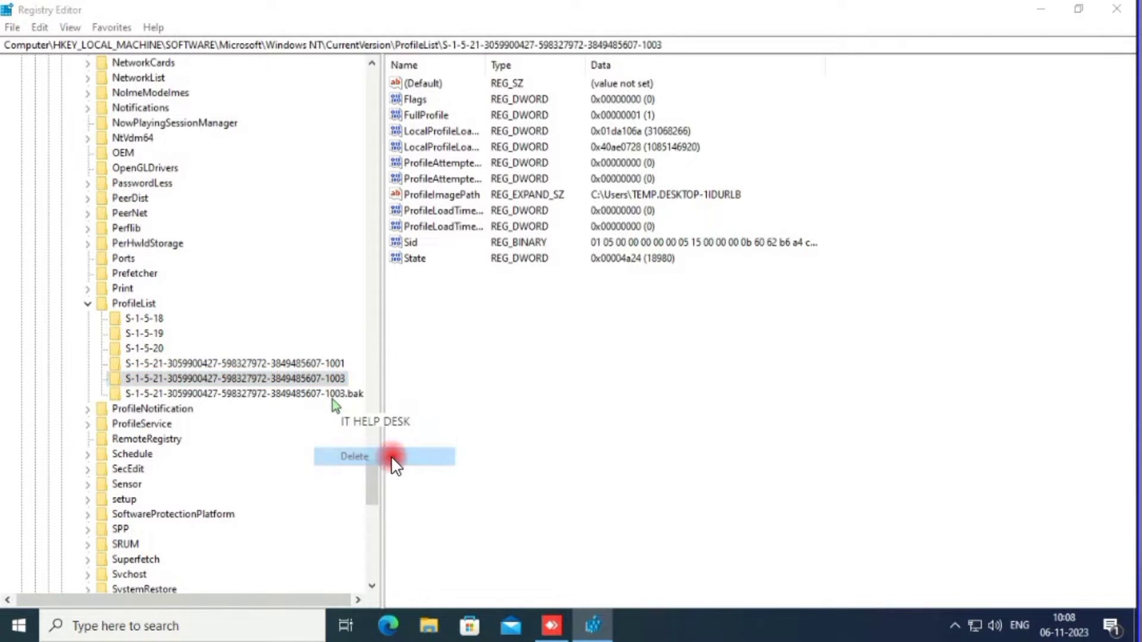
{"action": "left_click", "coordinate": [658, 313]}
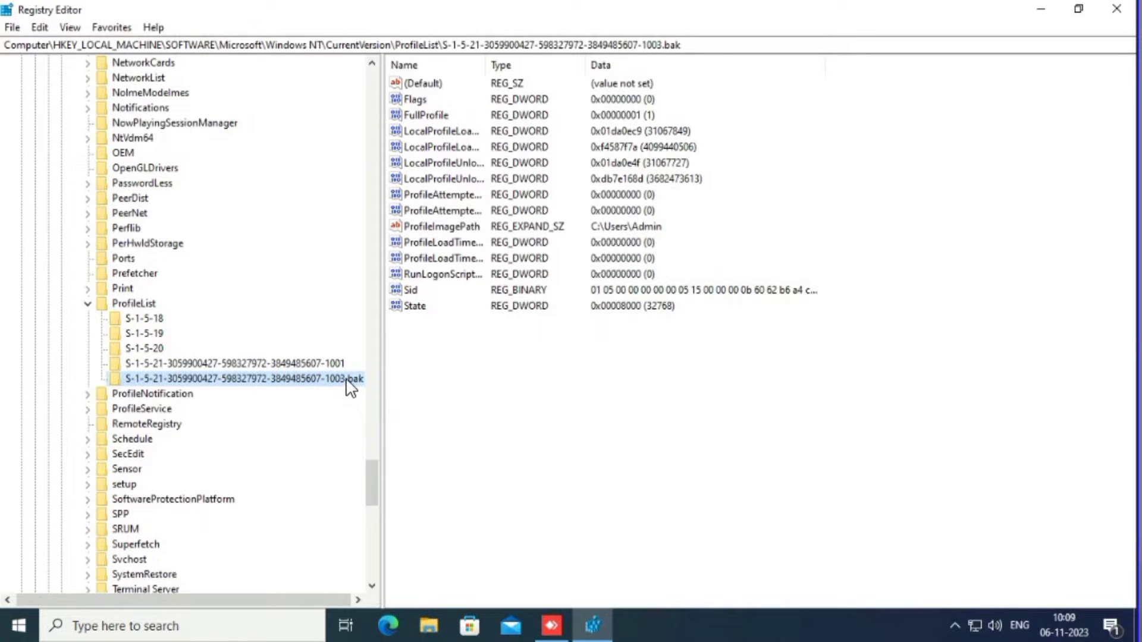
- Rename the -1003.bak key to drop the .bak suffix
{"action": "left_click", "coordinate": [339, 363]}
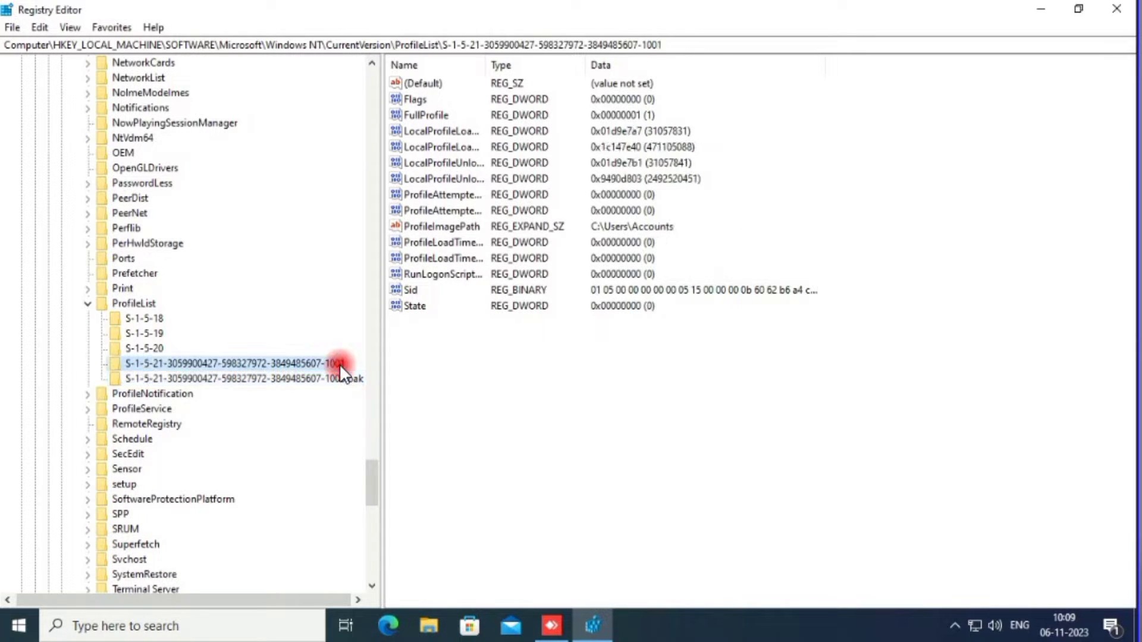
{"action": "left_click", "coordinate": [344, 380]}
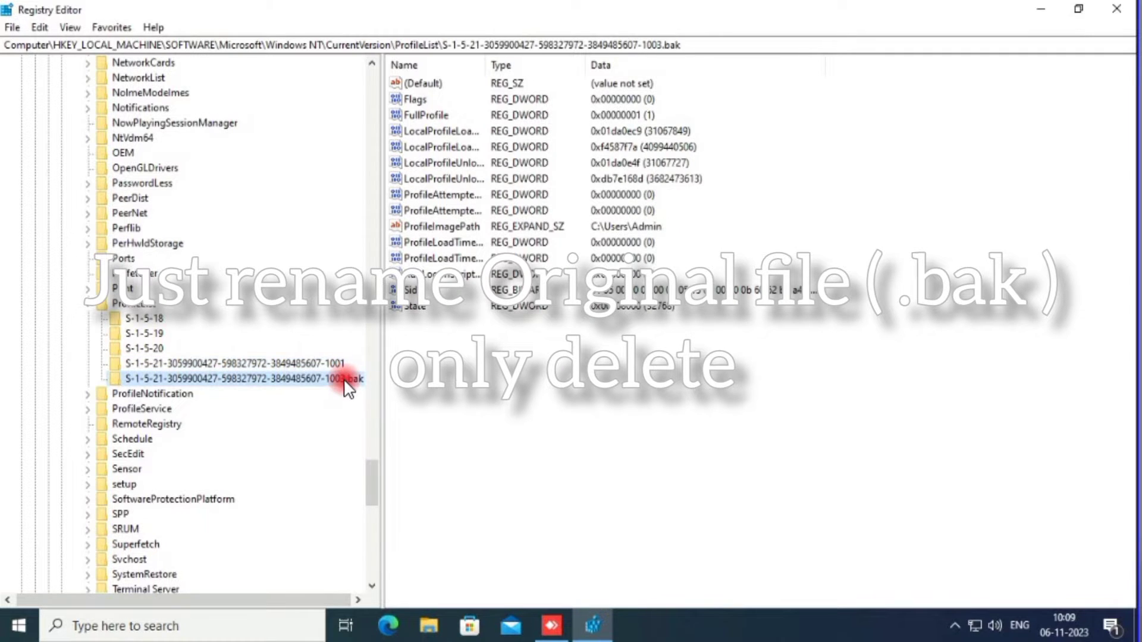
{"action": "right_click", "coordinate": [346, 381]}
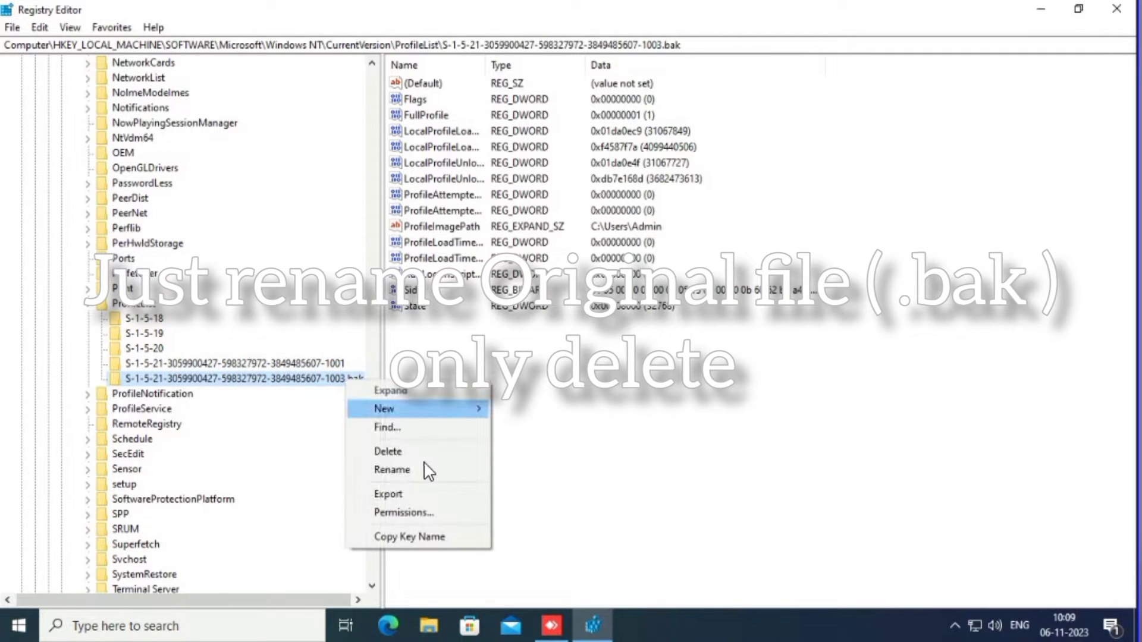
{"action": "left_click", "coordinate": [425, 470]}
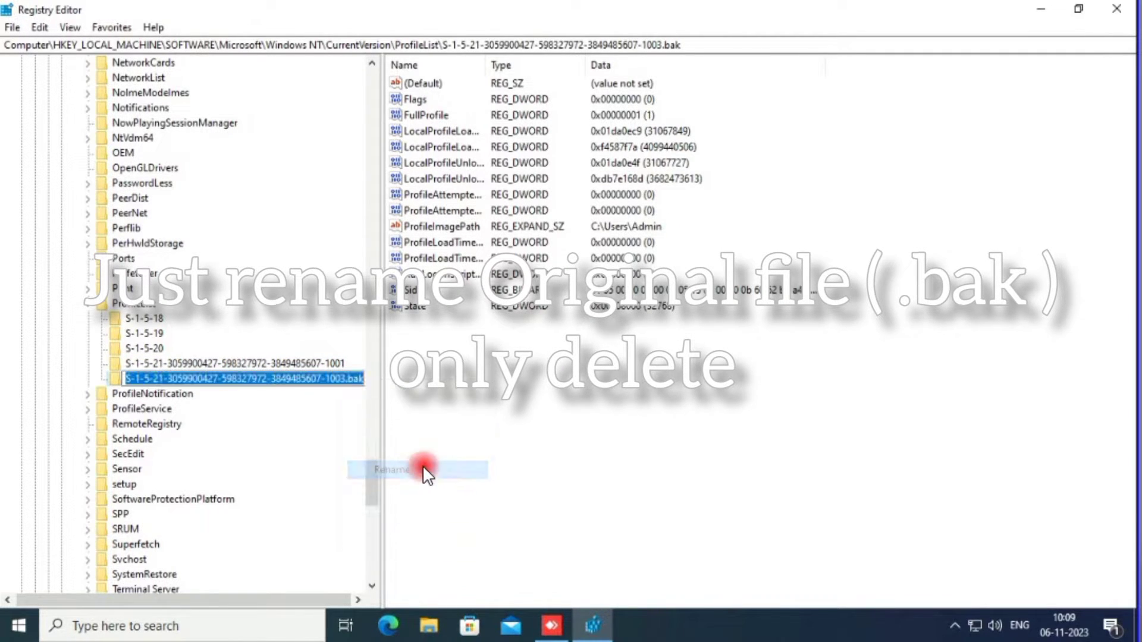
{"action": "left_click", "coordinate": [348, 378]}
{"action": "left_click_drag", "start_coordinate": [348, 378], "coordinate": [372, 378]}
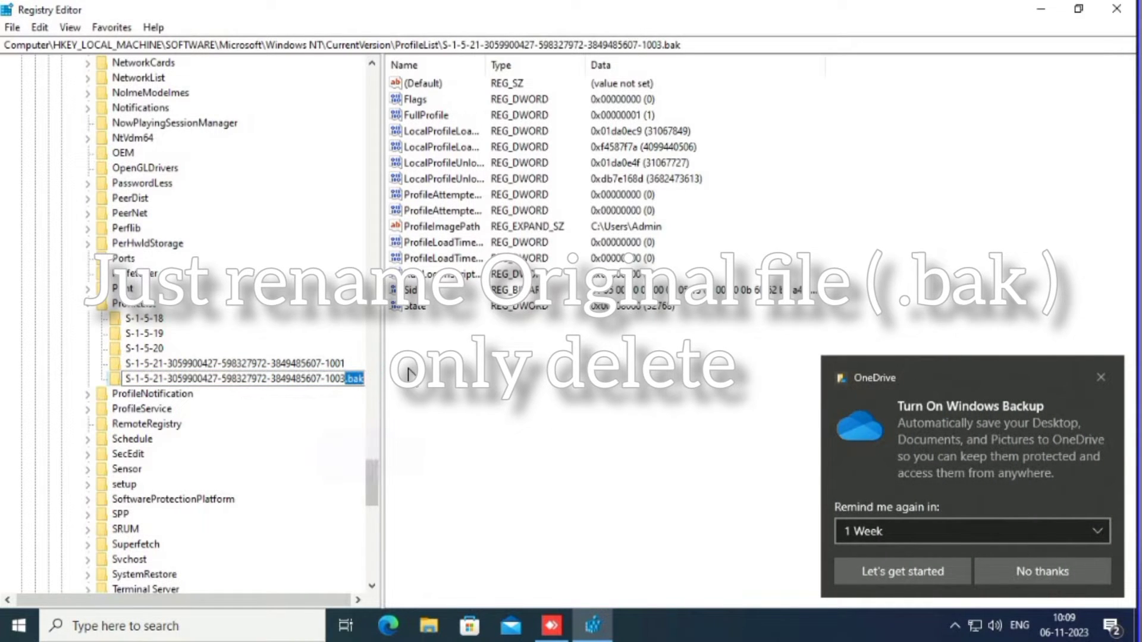
{"action": "left_click", "coordinate": [447, 409]}
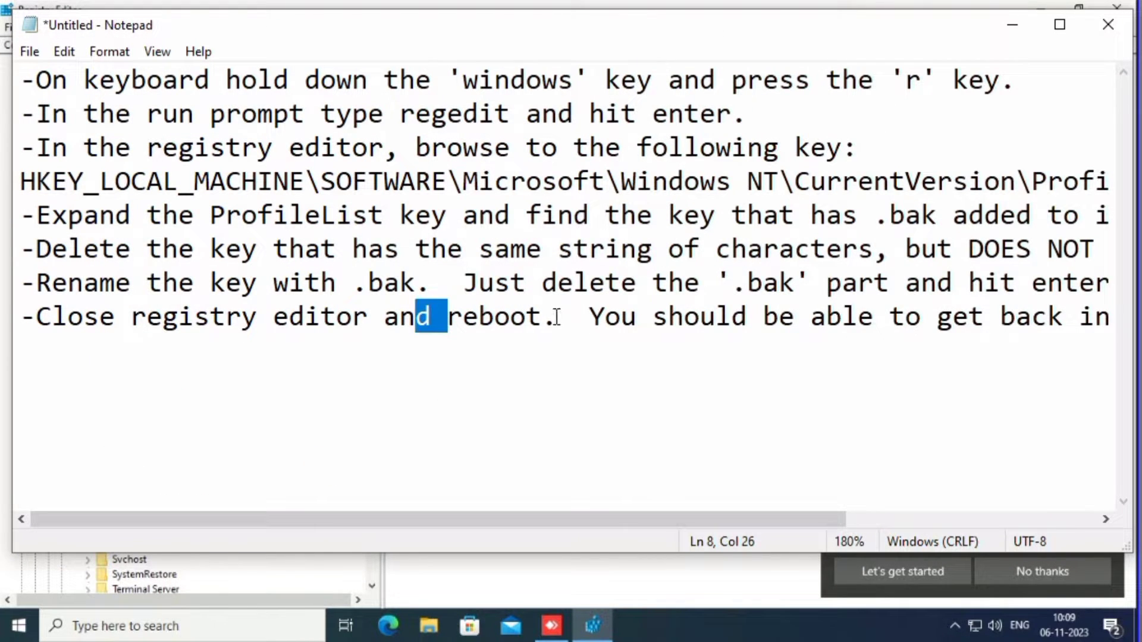
- Add the note 'TEMP account just delete' below the Notepad instructions and minimize Notepad
{"action": "left_click", "coordinate": [558, 315]}
{"action": "left_click_drag", "start_coordinate": [557, 315], "coordinate": [1094, 317]}
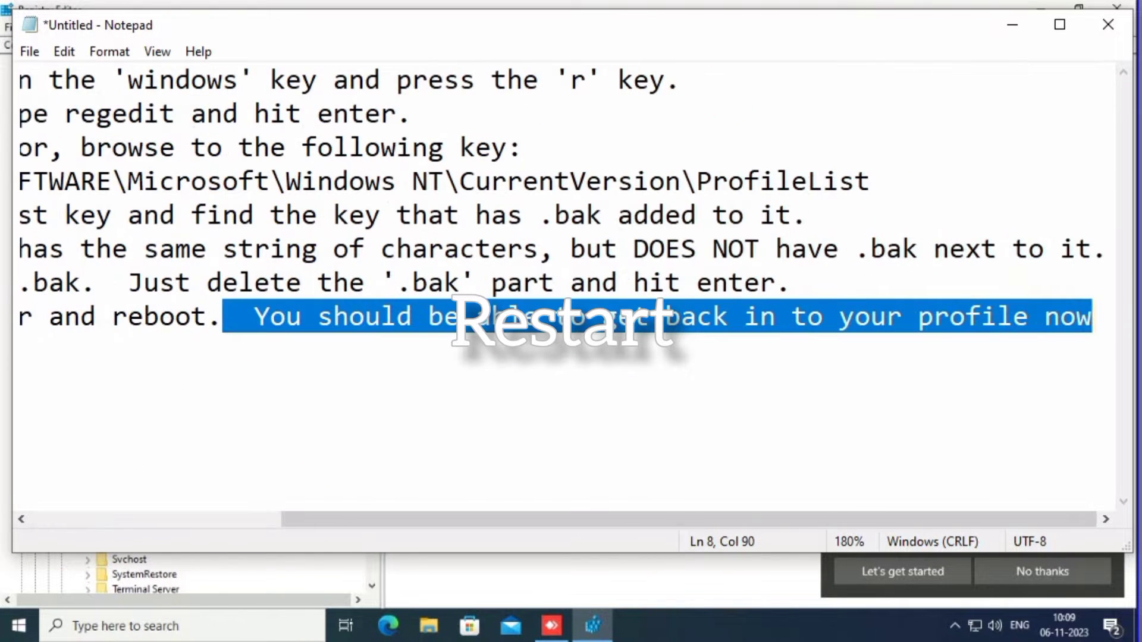
{"action": "left_click", "coordinate": [1095, 316]}
{"action": "key", "text": "Down"}
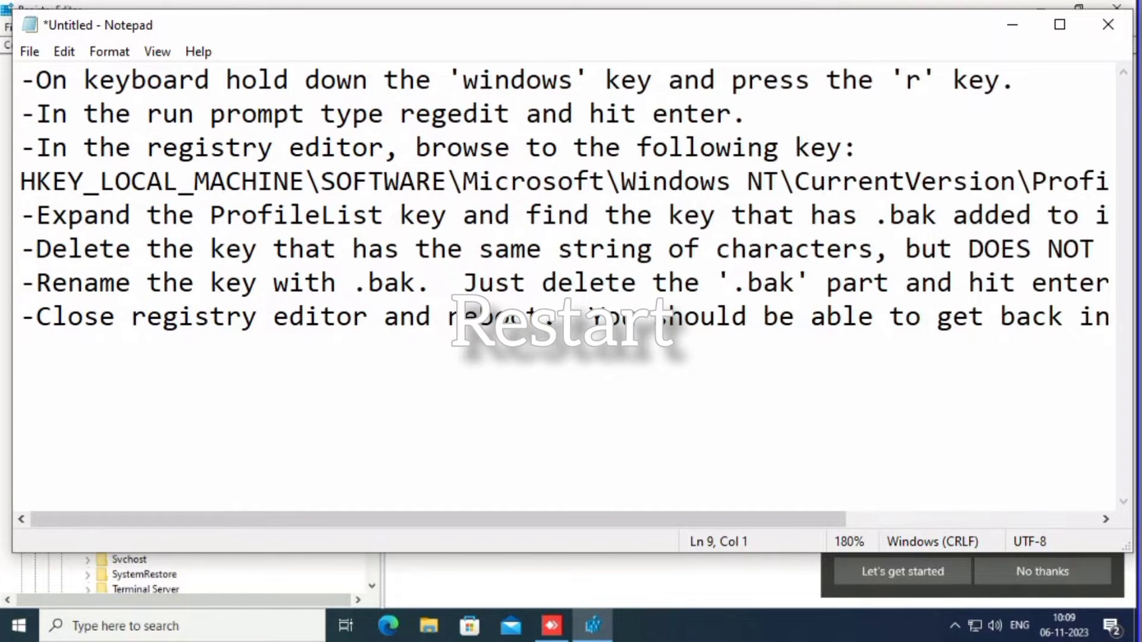
{"action": "type", "text": "TEMP "}
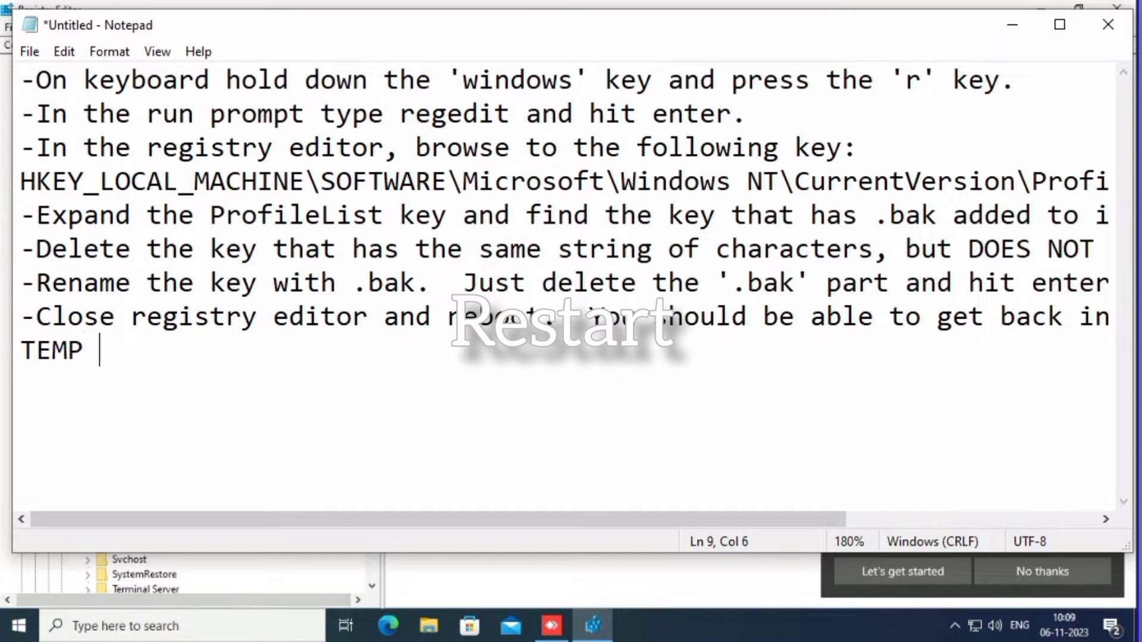
{"action": "type", "text": "acc"}
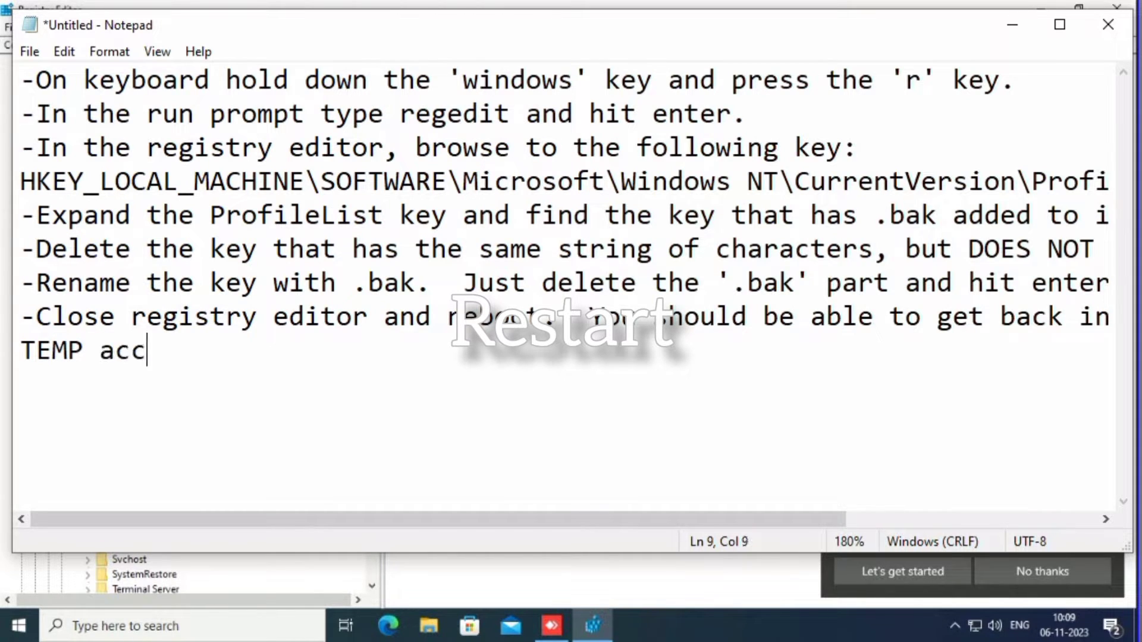
{"action": "type", "text": "ount just dele"}
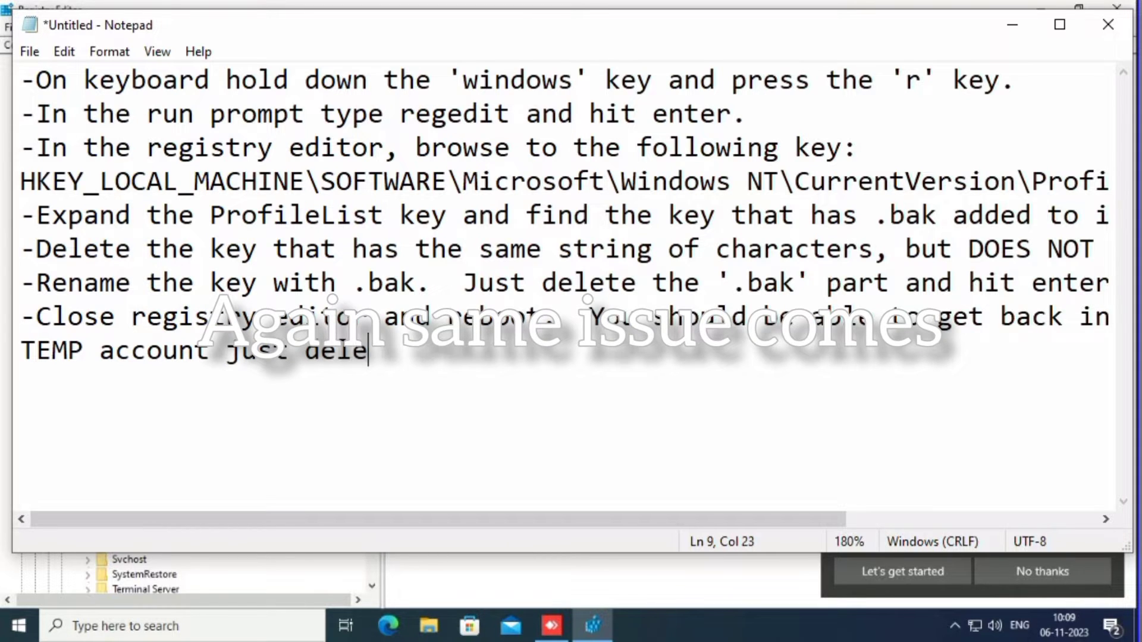
{"action": "type", "text": "te"}
{"action": "left_click", "coordinate": [1012, 25]}
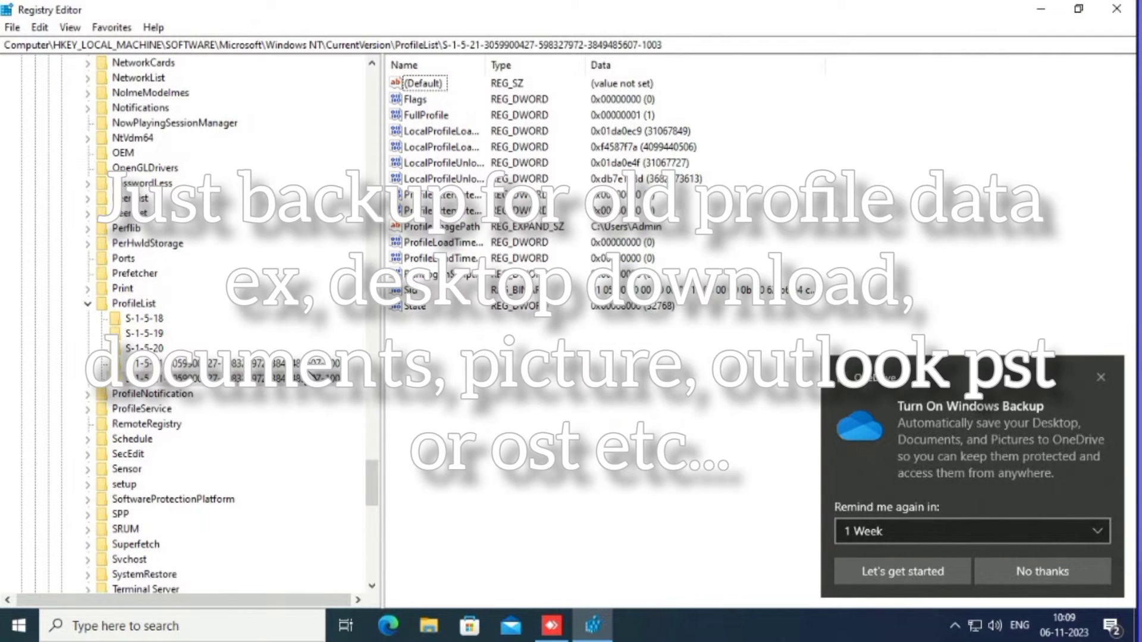
- Check the -1001 key's path, dismiss the OneDrive popup and close Registry Editor
{"action": "left_click", "coordinate": [313, 363]}
{"action": "left_click", "coordinate": [776, 433]}
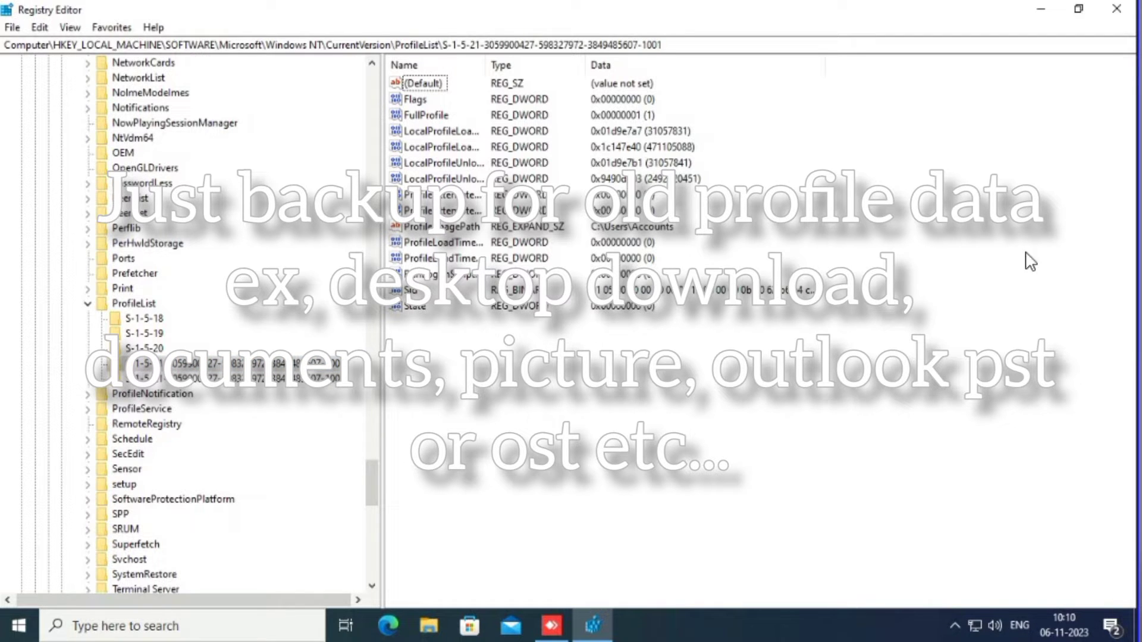
{"action": "left_click", "coordinate": [1117, 10]}
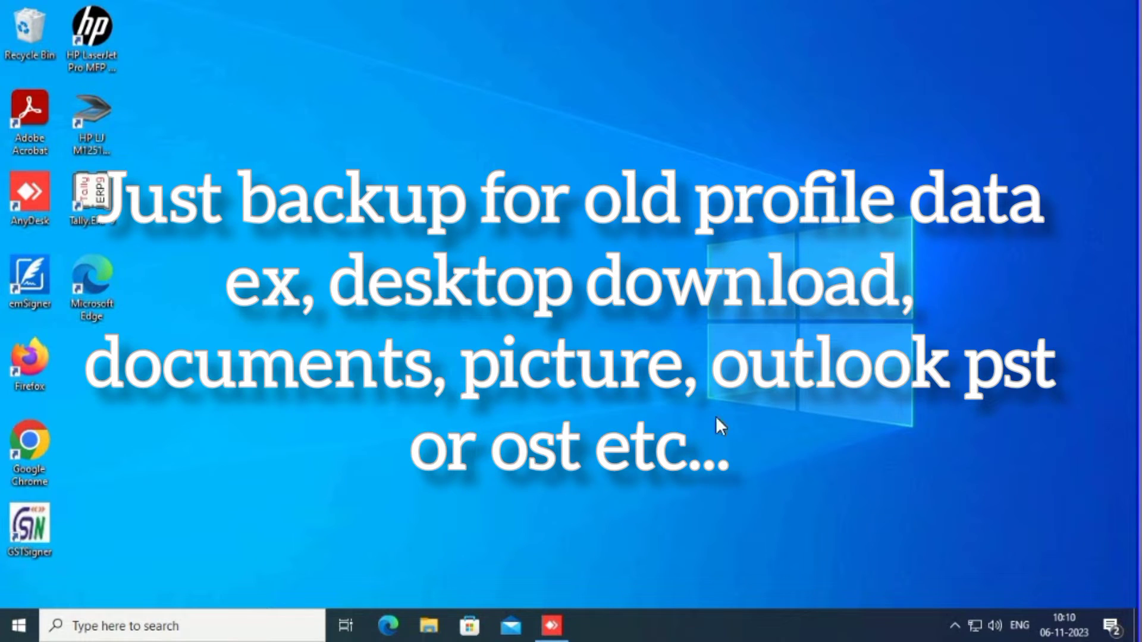
- Relaunch Registry Editor with administrator rights and minimize the AnyDesk window behind it
{"action": "right_click", "coordinate": [15, 626]}
{"action": "left_click", "coordinate": [112, 572]}
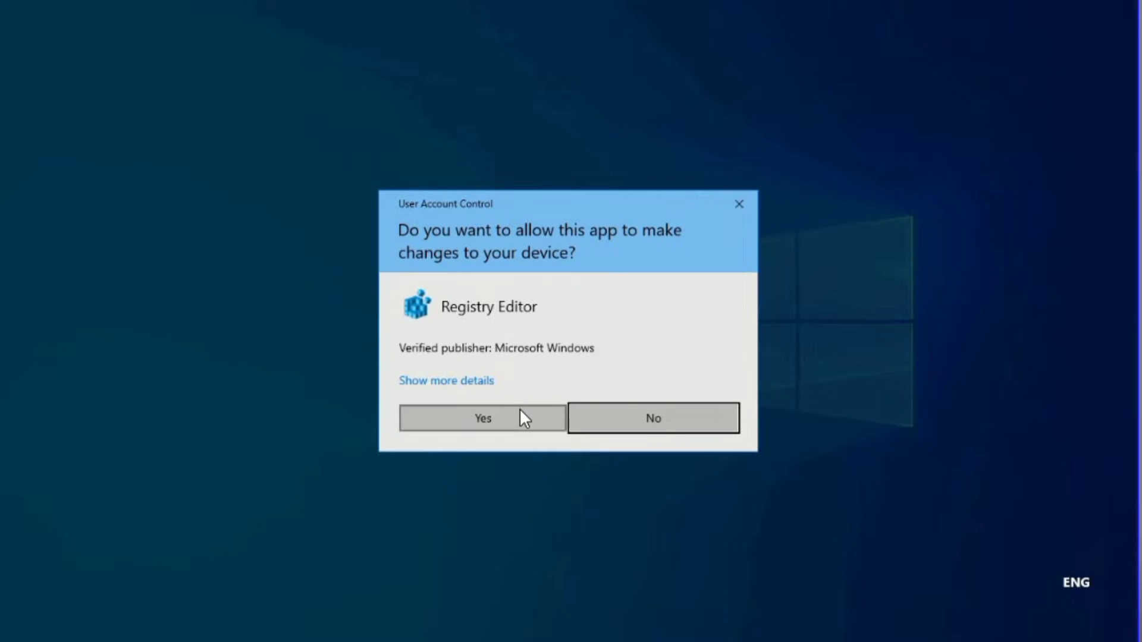
{"action": "left_click", "coordinate": [523, 407]}
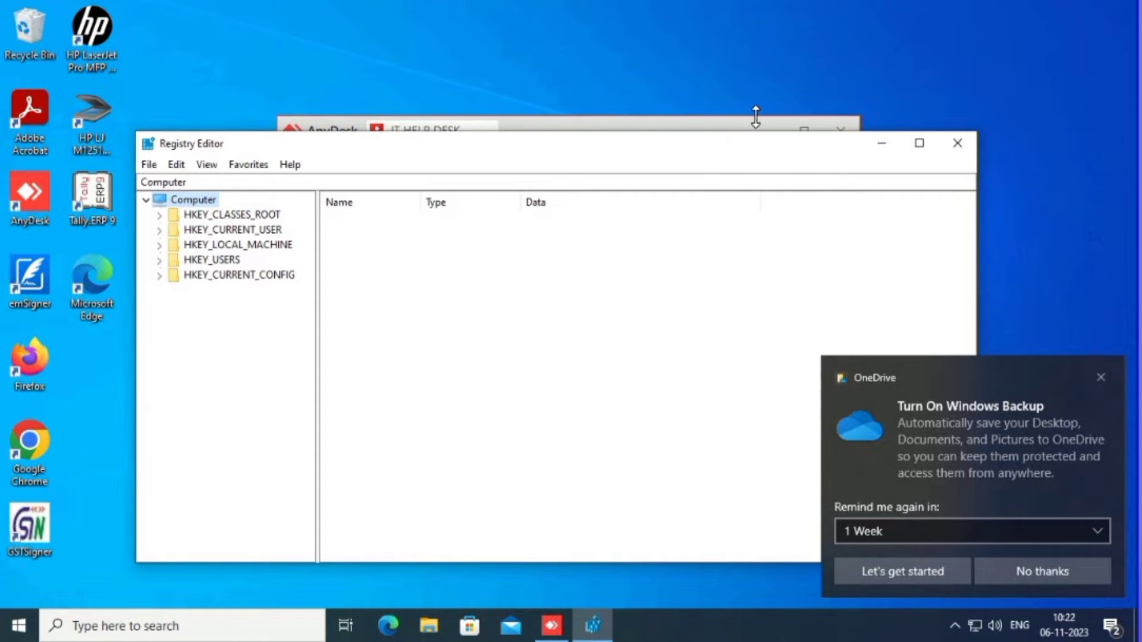
{"action": "left_click", "coordinate": [800, 131]}
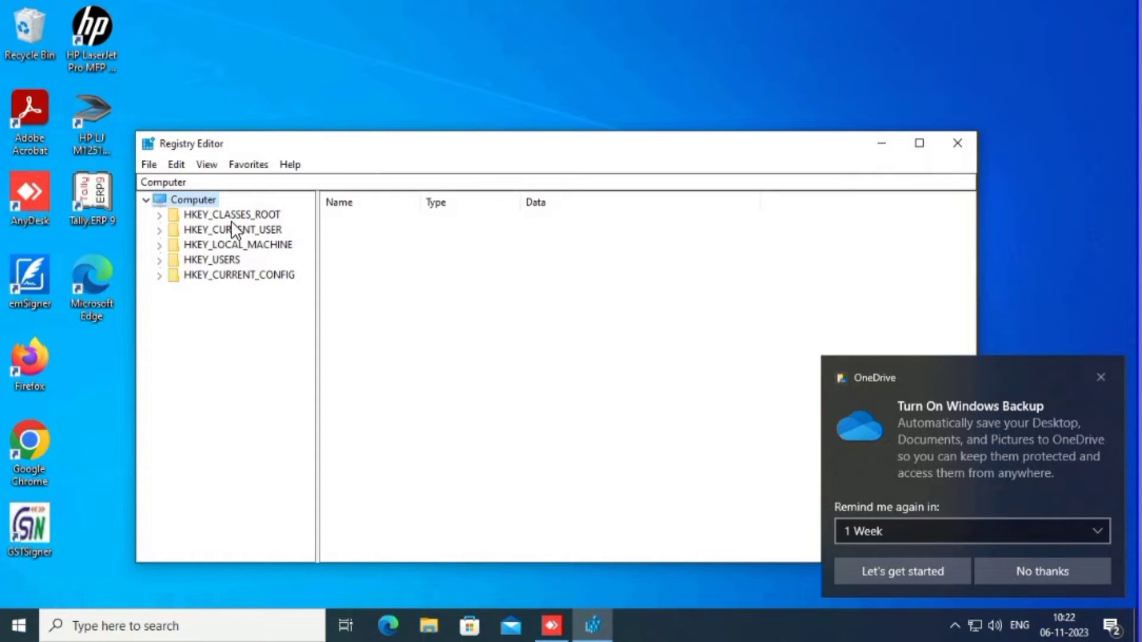
- Expand HKEY_LOCAL_MACHINE > SOFTWARE > Microsoft > Windows NT > CurrentVersion in the tree
{"action": "left_click", "coordinate": [161, 245]}
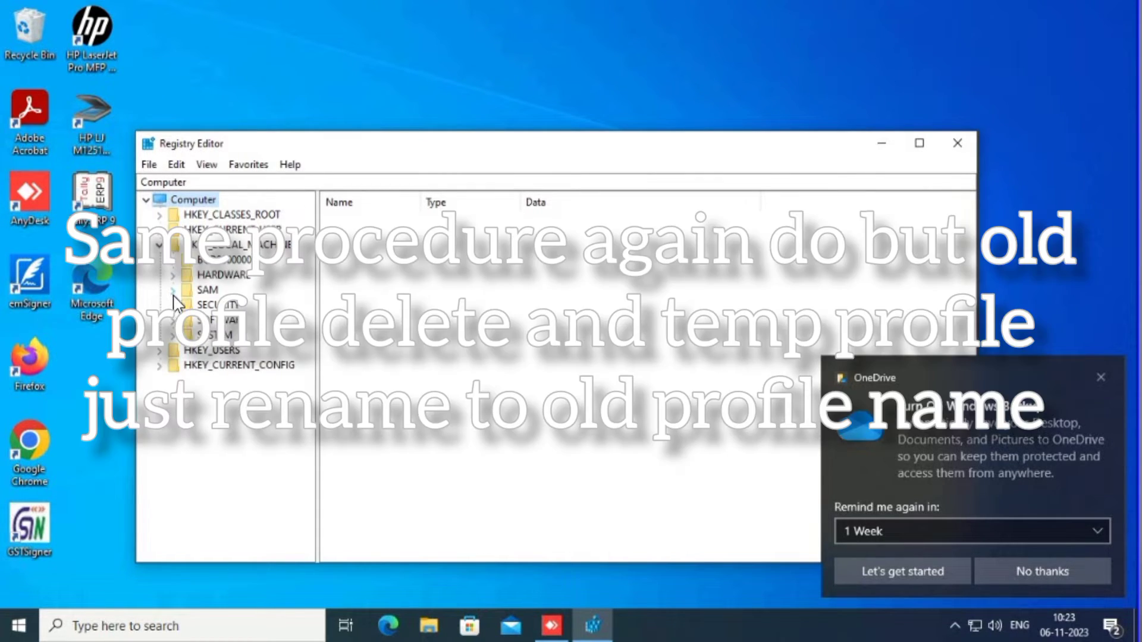
{"action": "left_click", "coordinate": [173, 320]}
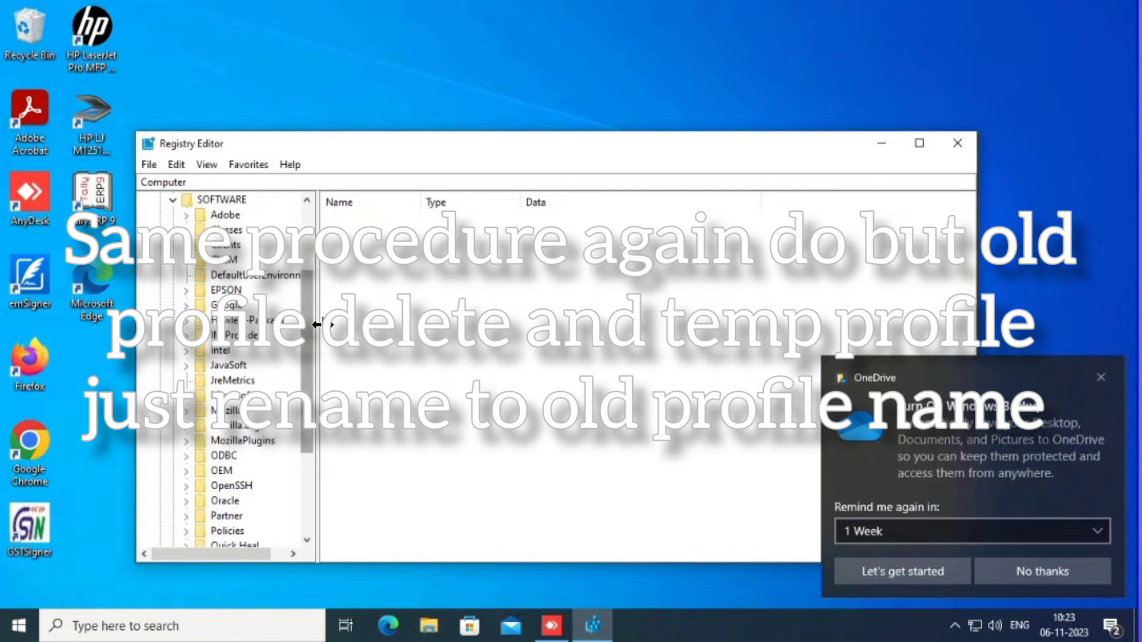
{"action": "left_click", "coordinate": [256, 359]}
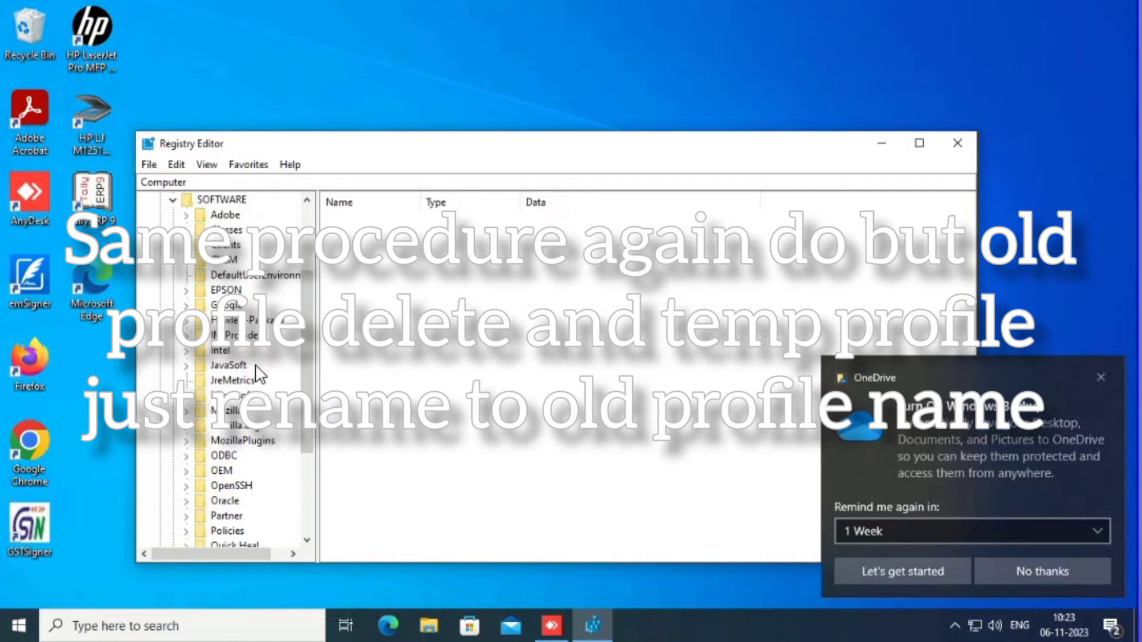
{"action": "key", "text": "w"}
{"action": "key", "text": "w"}
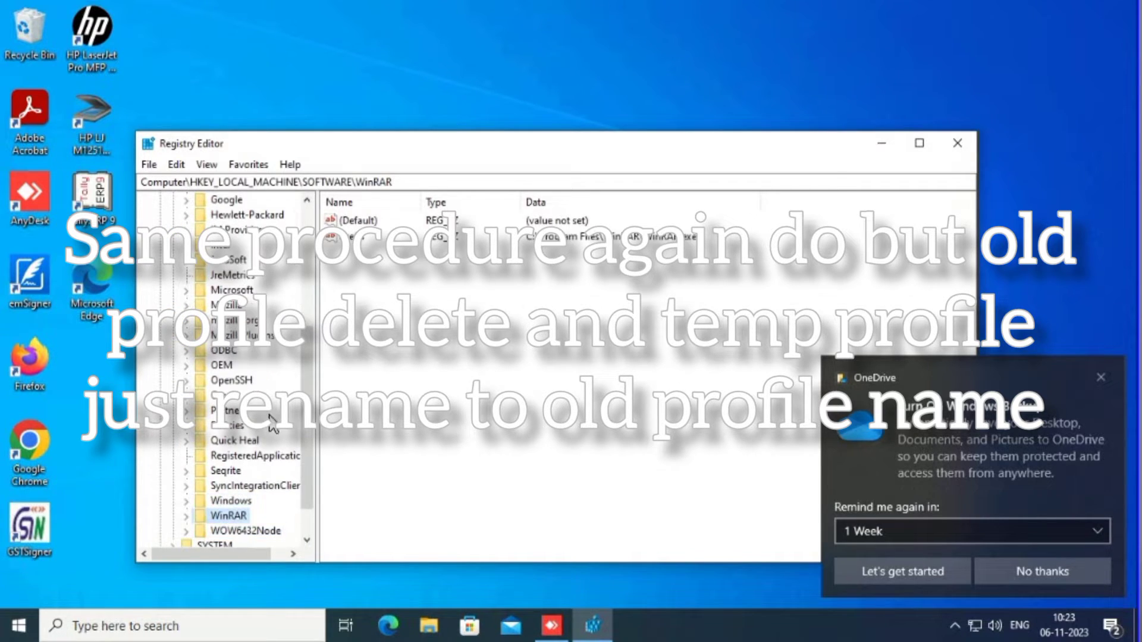
{"action": "left_click", "coordinate": [186, 290]}
{"action": "type", "text": "windows"}
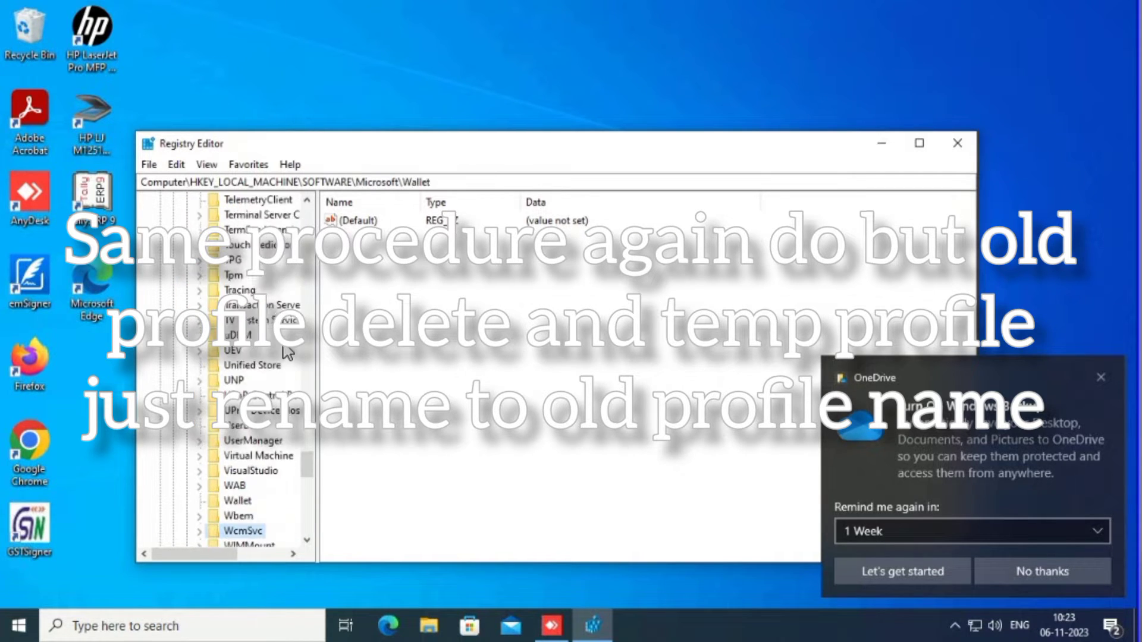
{"action": "key", "text": "Down"}
{"action": "key", "text": "Down"}
{"action": "key", "text": "Down"}
{"action": "key", "text": "Down"}
{"action": "key", "text": "Down"}
{"action": "key", "text": "Down"}
{"action": "key", "text": "Down"}
{"action": "key", "text": "Down"}
{"action": "key", "text": "Down"}
{"action": "key", "text": "Down"}
{"action": "key", "text": "Down"}
{"action": "key", "text": "Down"}
{"action": "key", "text": "Down"}
{"action": "key", "text": "Down"}
{"action": "key", "text": "Down"}
{"action": "left_click", "coordinate": [200, 471]}
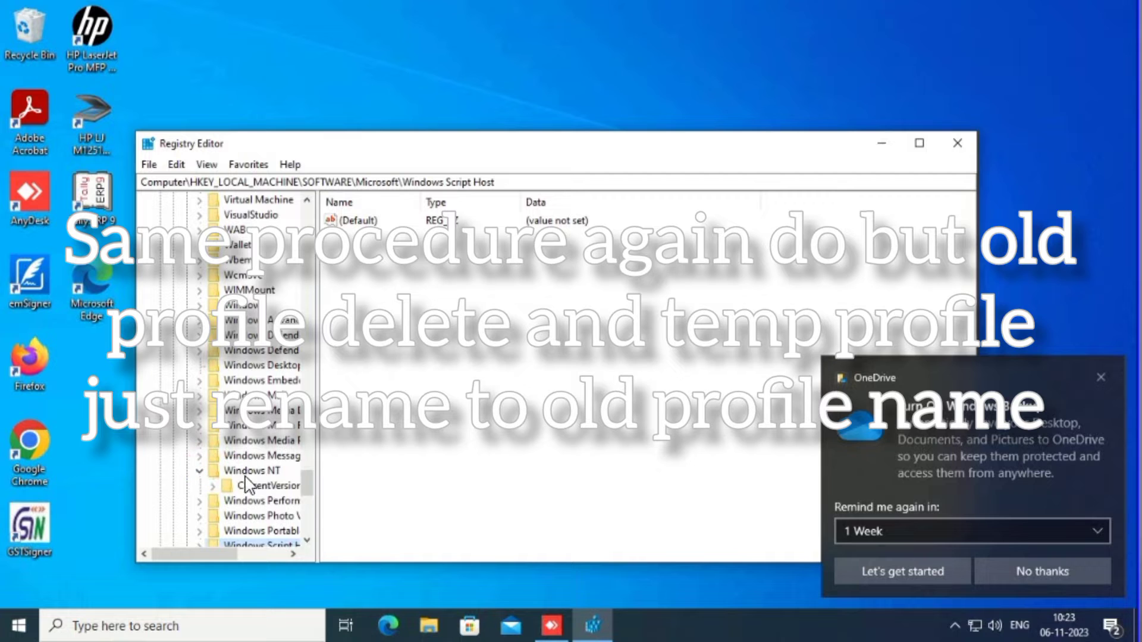
{"action": "left_click", "coordinate": [213, 486]}
{"action": "left_click", "coordinate": [268, 440]}
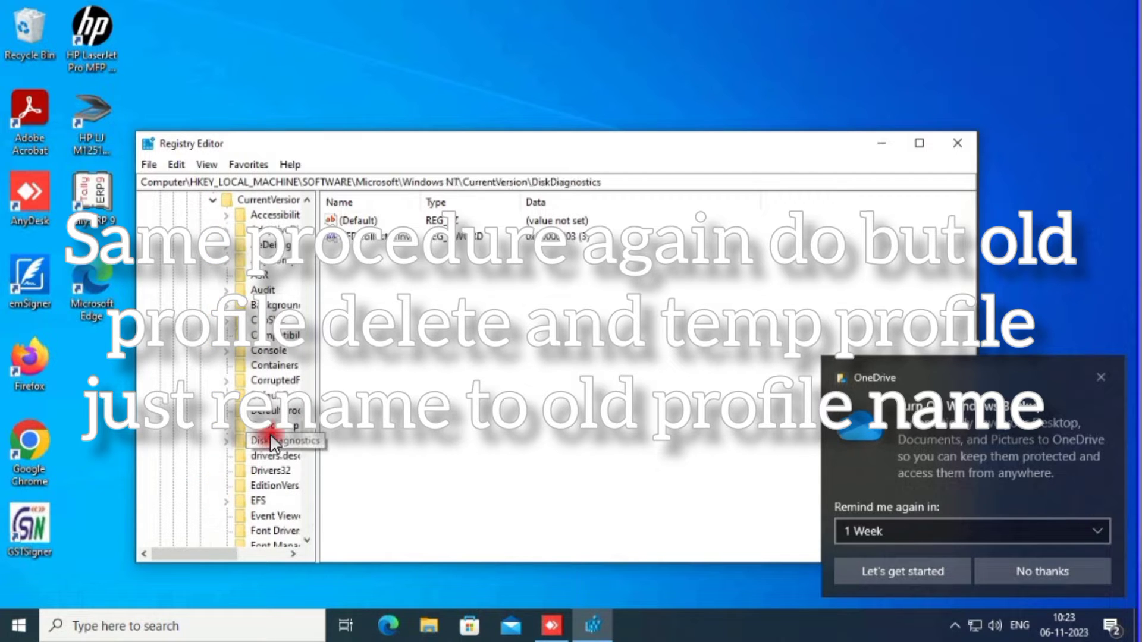
{"action": "type", "text": "pphoto"}
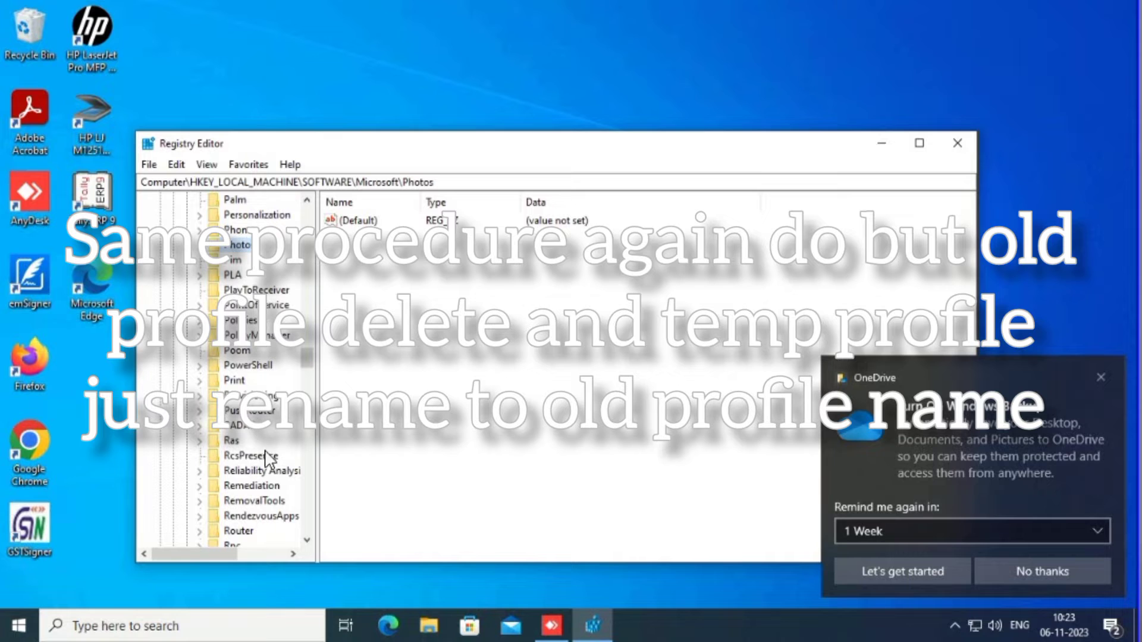
- Scroll back up the tree, collapsing and re-expanding the Microsoft key
{"action": "scroll", "coordinate": [259, 283], "scroll_direction": "down", "scroll_amount": 4}
{"action": "scroll", "coordinate": [262, 291], "scroll_direction": "up", "scroll_amount": 4}
{"action": "scroll", "coordinate": [266, 297], "scroll_direction": "up", "scroll_amount": 3}
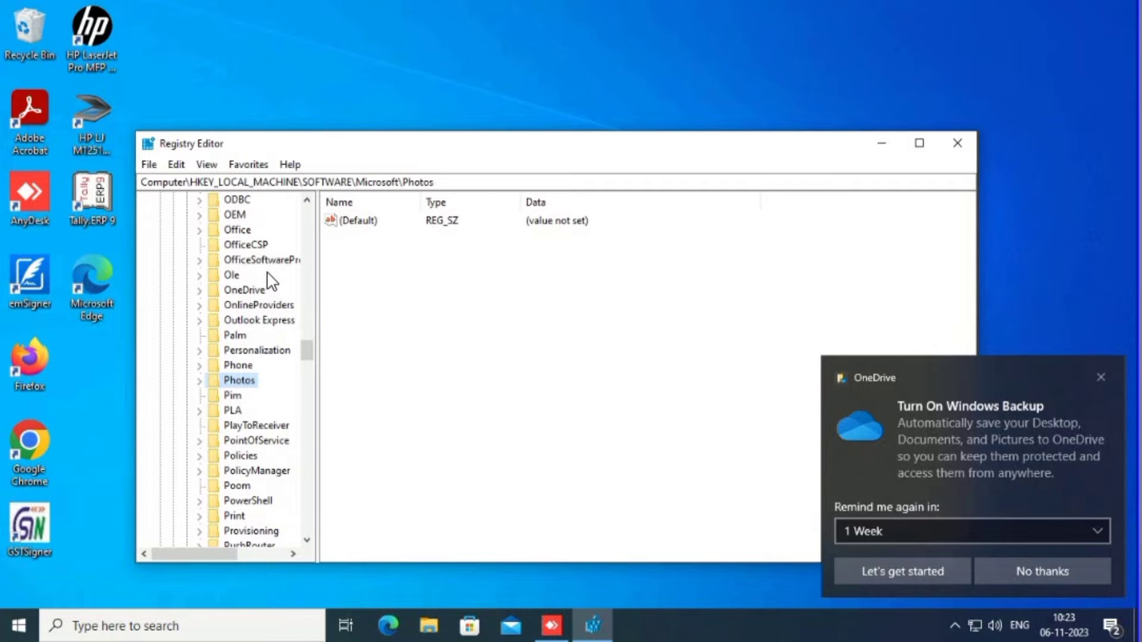
{"action": "scroll", "coordinate": [271, 282], "scroll_direction": "up", "scroll_amount": 16}
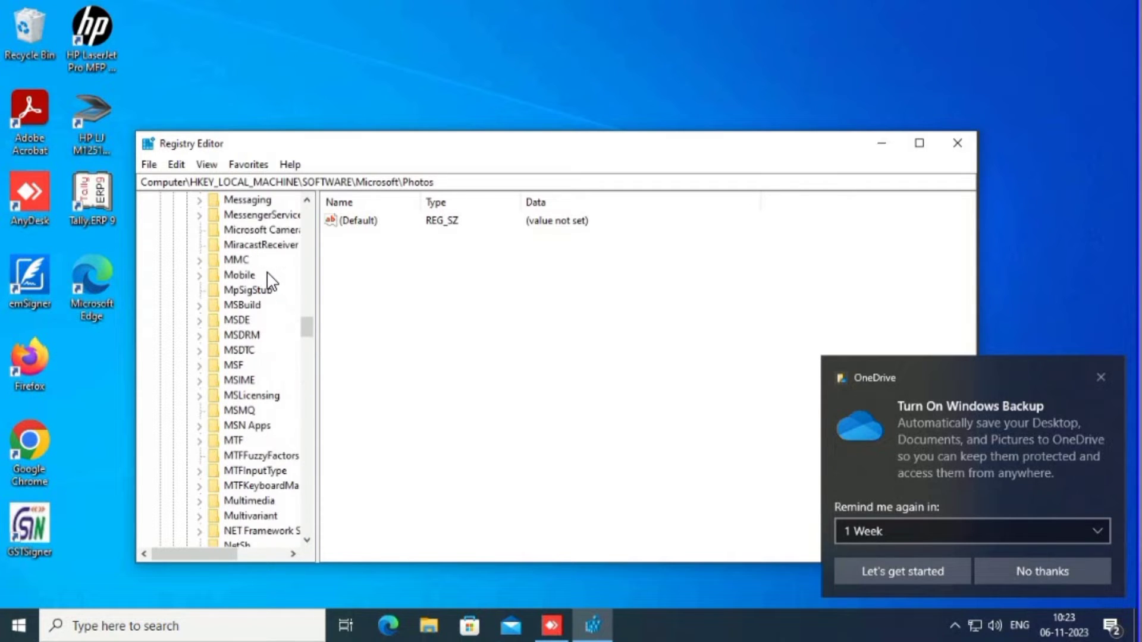
{"action": "scroll", "coordinate": [272, 282], "scroll_direction": "up", "scroll_amount": 20}
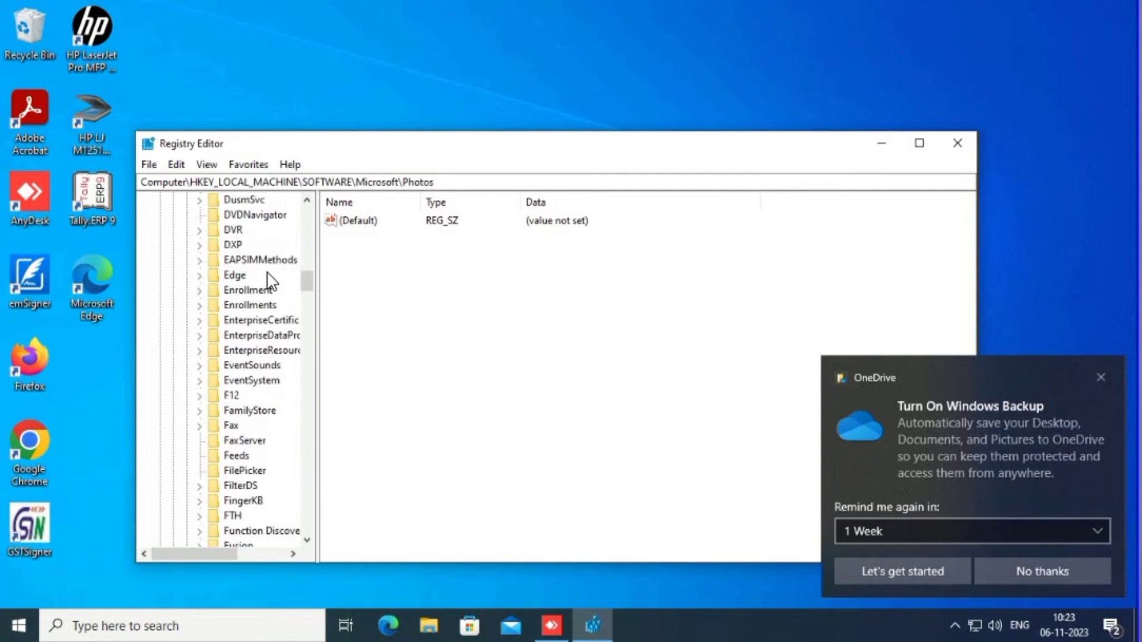
{"action": "scroll", "coordinate": [268, 281], "scroll_direction": "up", "scroll_amount": 7}
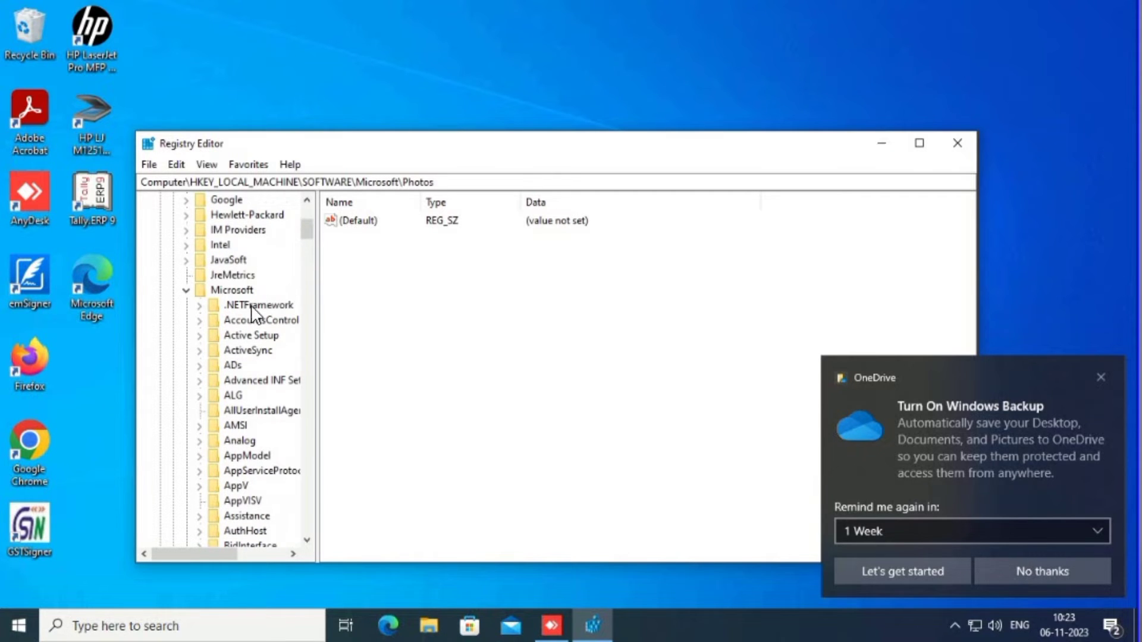
{"action": "left_click", "coordinate": [185, 290]}
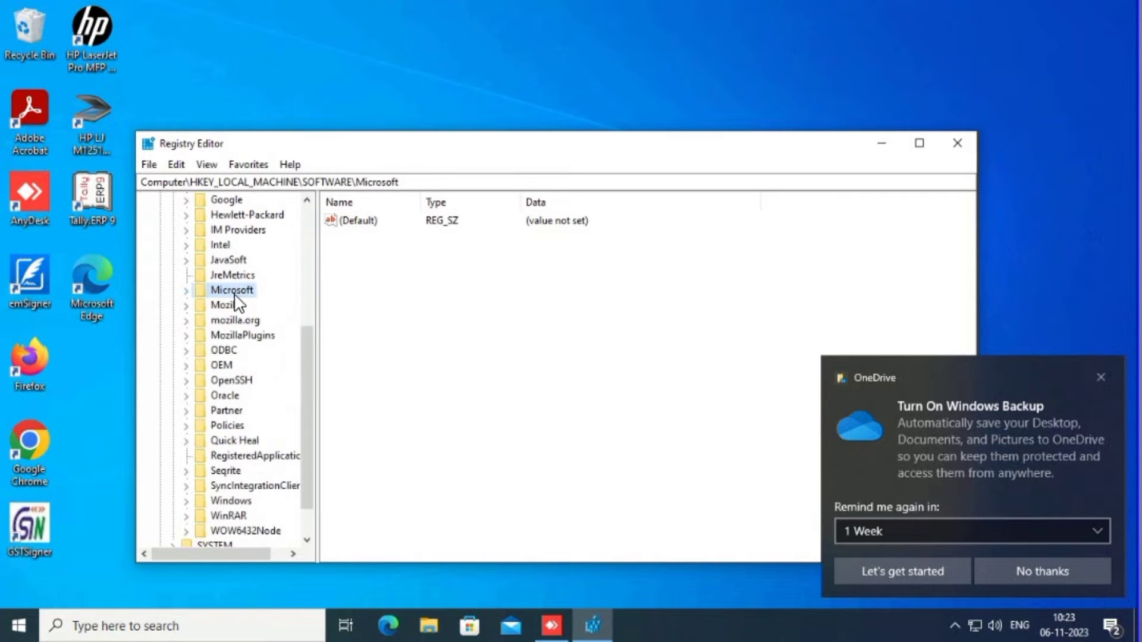
{"action": "scroll", "coordinate": [256, 301], "scroll_direction": "up", "scroll_amount": 5}
{"action": "scroll", "coordinate": [257, 302], "scroll_direction": "down", "scroll_amount": 1}
{"action": "left_click", "coordinate": [188, 469]}
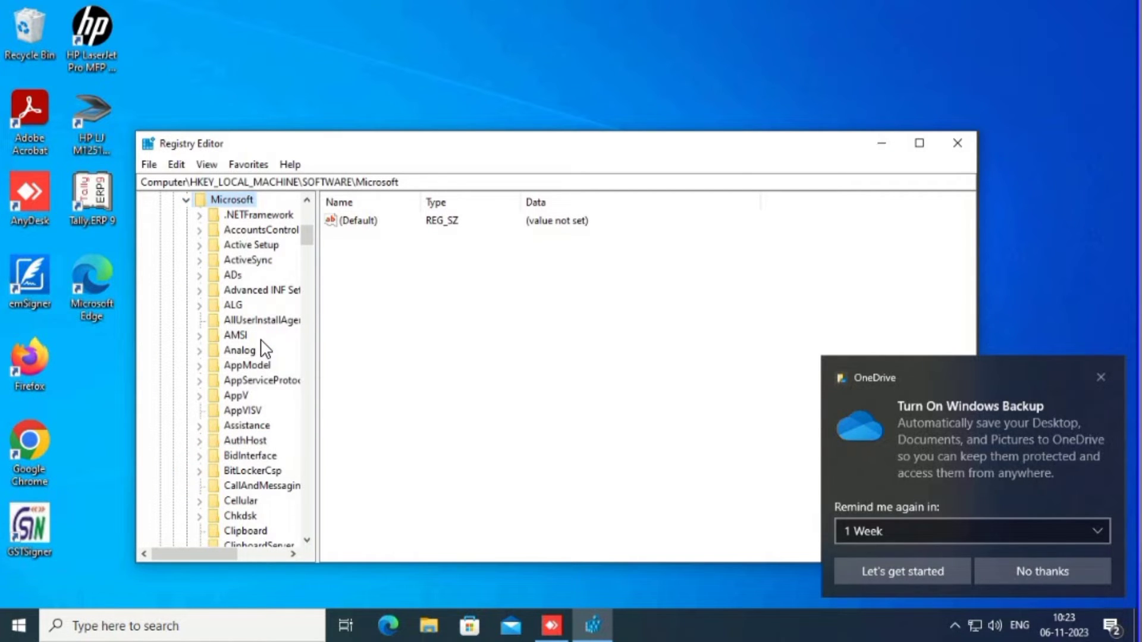
- Return to CurrentVersion and expand ProfileList to reveal the 1001, 1003 and 1003.bak keys
{"action": "type", "text": "windows media p"}
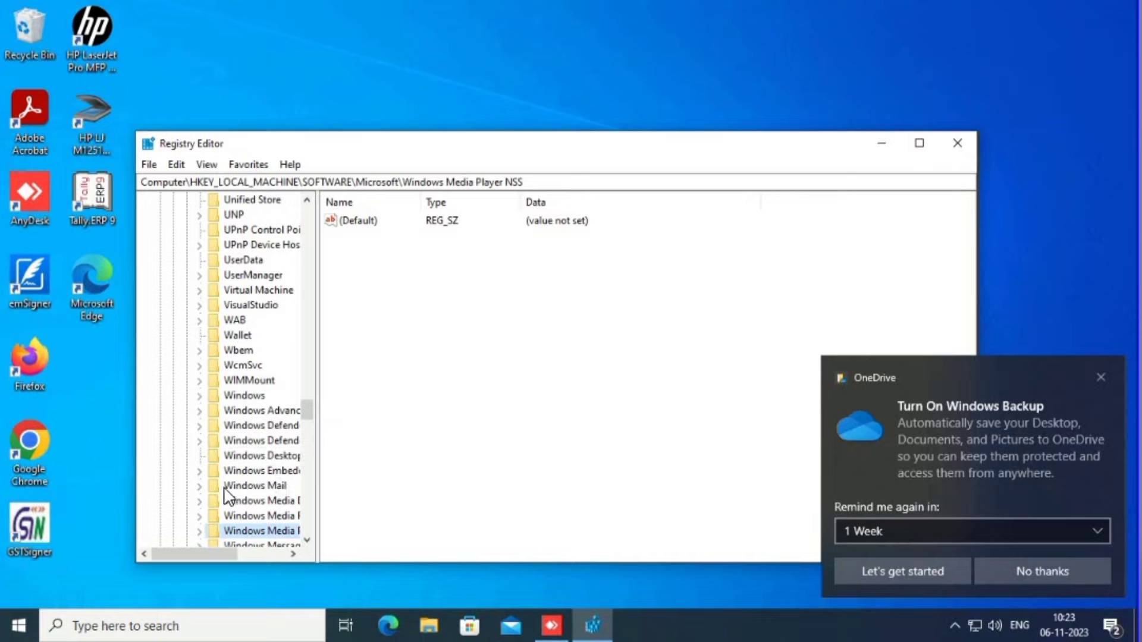
{"action": "scroll", "coordinate": [228, 498], "scroll_direction": "down", "scroll_amount": 3}
{"action": "left_click", "coordinate": [260, 441]}
{"action": "left_click", "coordinate": [270, 454]}
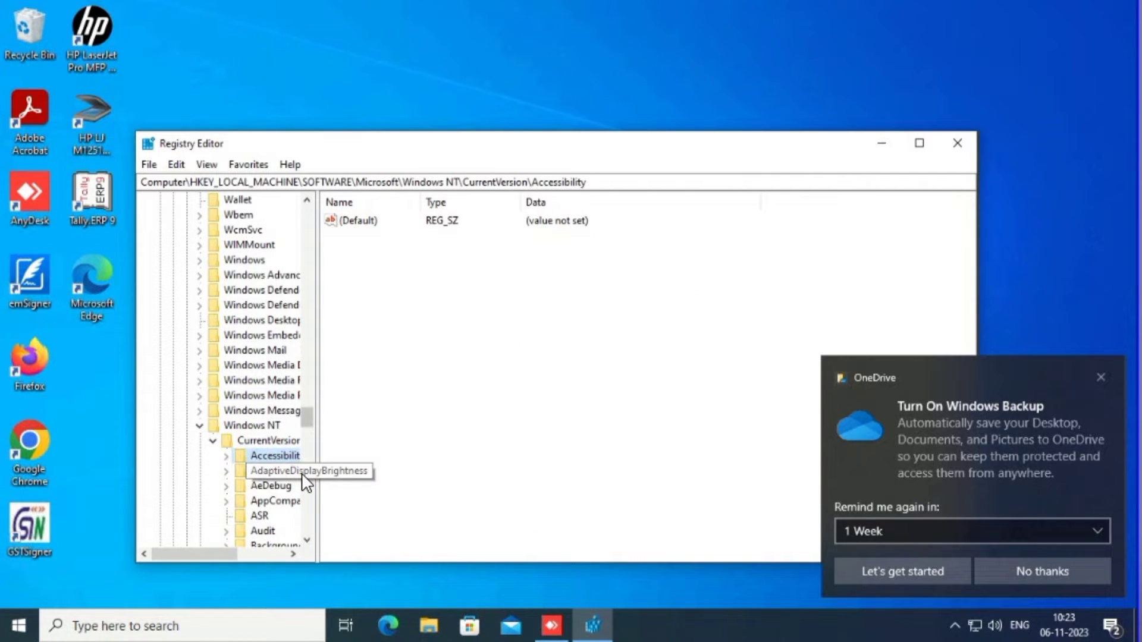
{"action": "type", "text": "perh"}
{"action": "scroll", "coordinate": [291, 504], "scroll_direction": "down", "scroll_amount": 6}
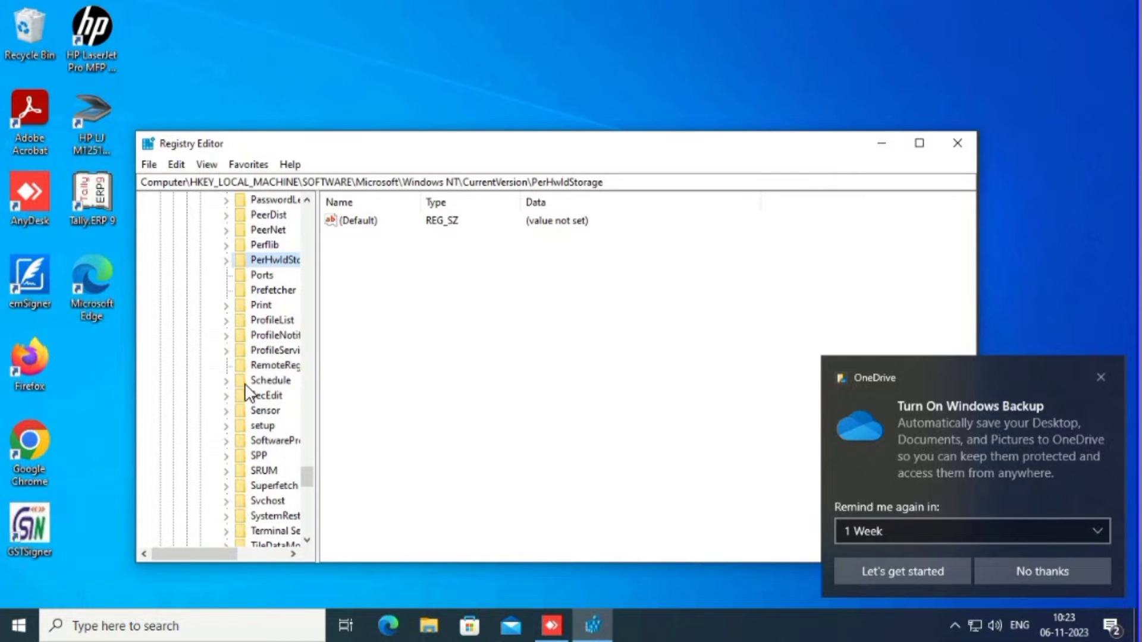
{"action": "left_click", "coordinate": [226, 320]}
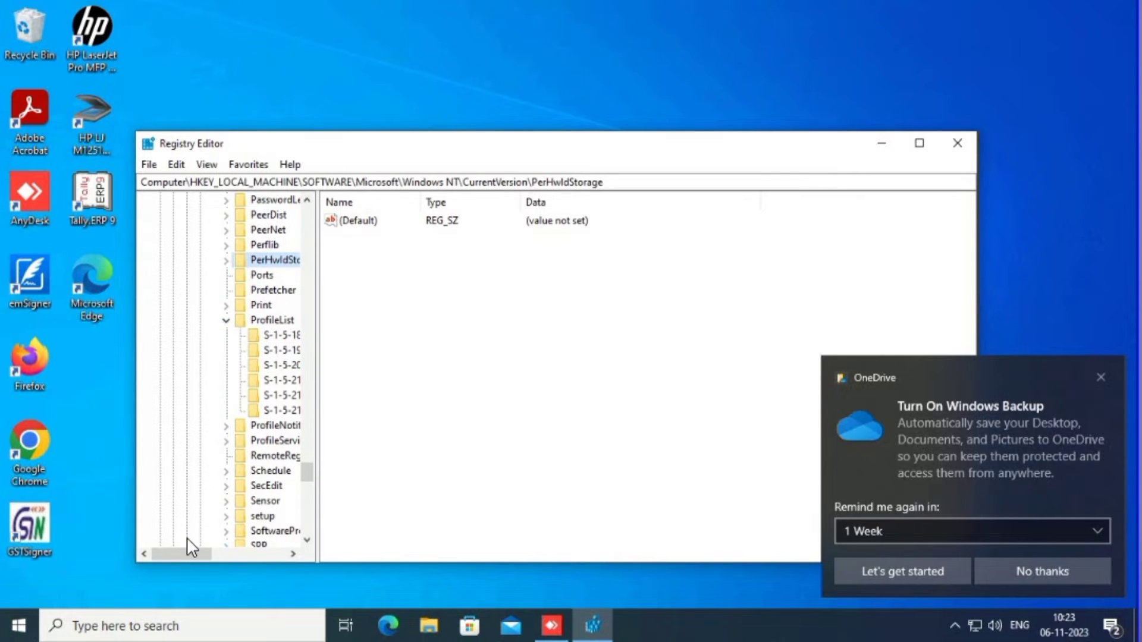
{"action": "left_click_drag", "start_coordinate": [191, 553], "coordinate": [295, 555]}
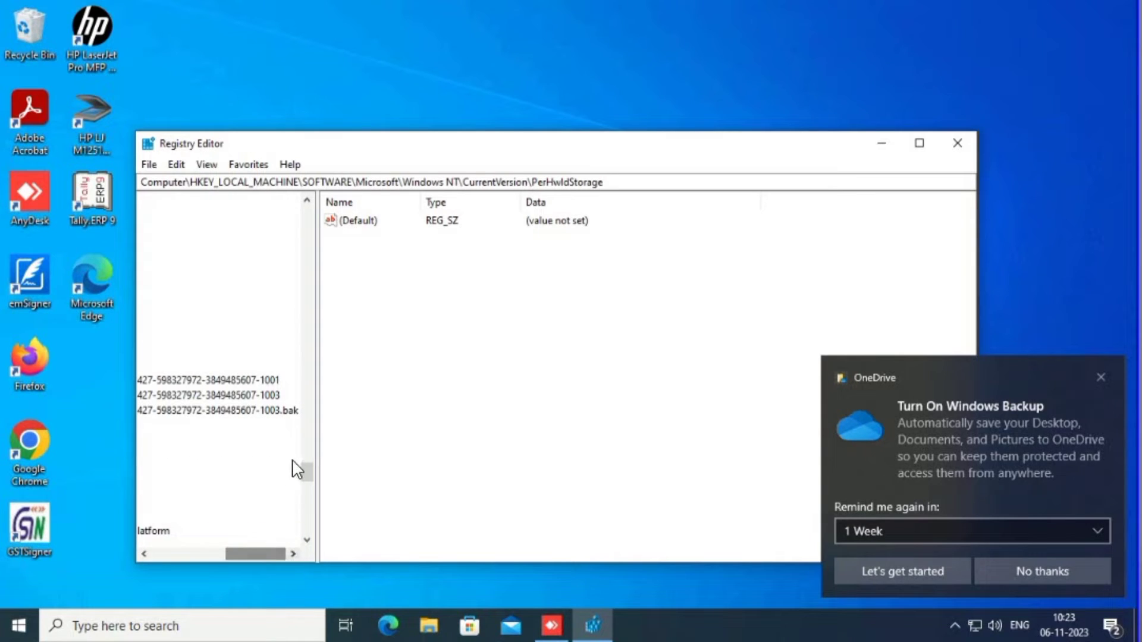
{"action": "left_click", "coordinate": [1101, 378]}
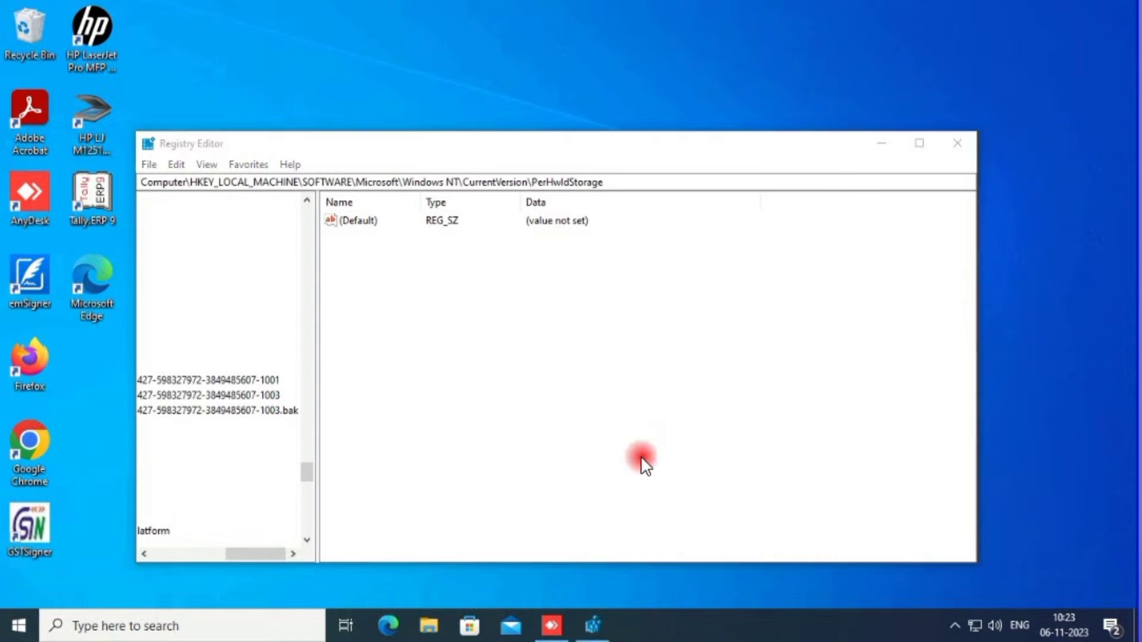
- Compare the ProfileList SID keys: the 1003 key with its TEMP folder and the 1003.bak backup
{"action": "left_click", "coordinate": [287, 411]}
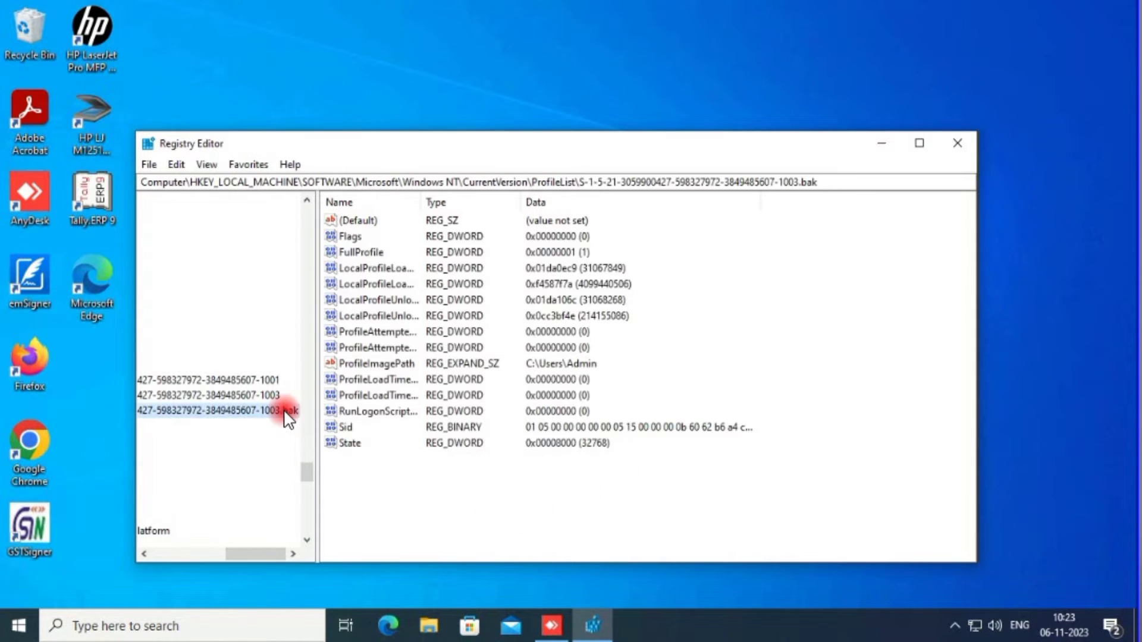
{"action": "left_click", "coordinate": [258, 397]}
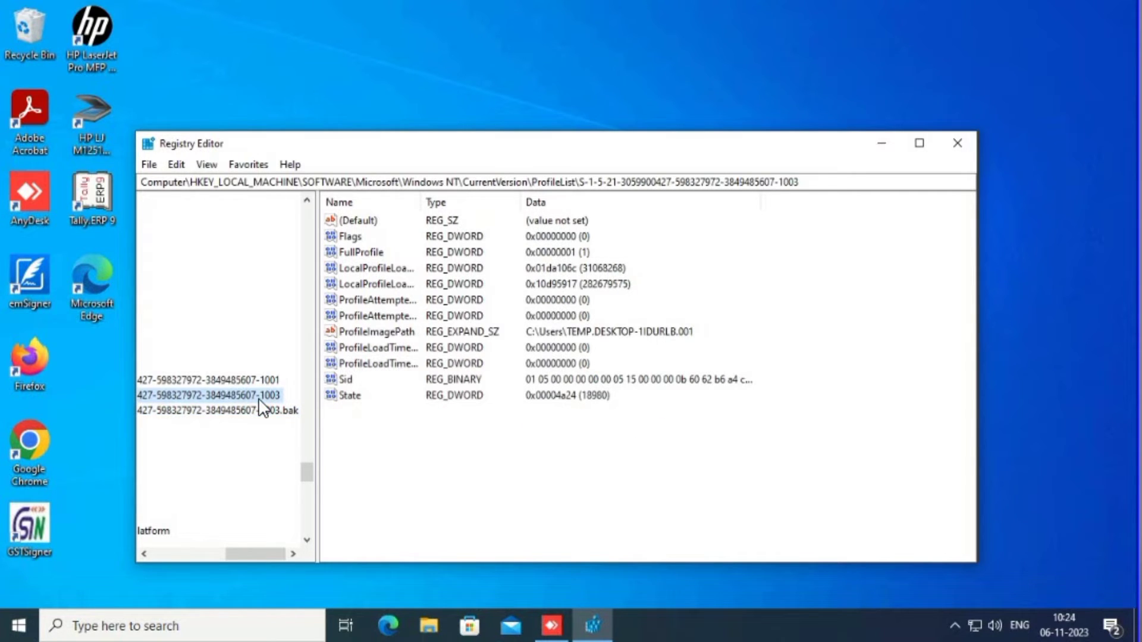
{"action": "left_click", "coordinate": [251, 380]}
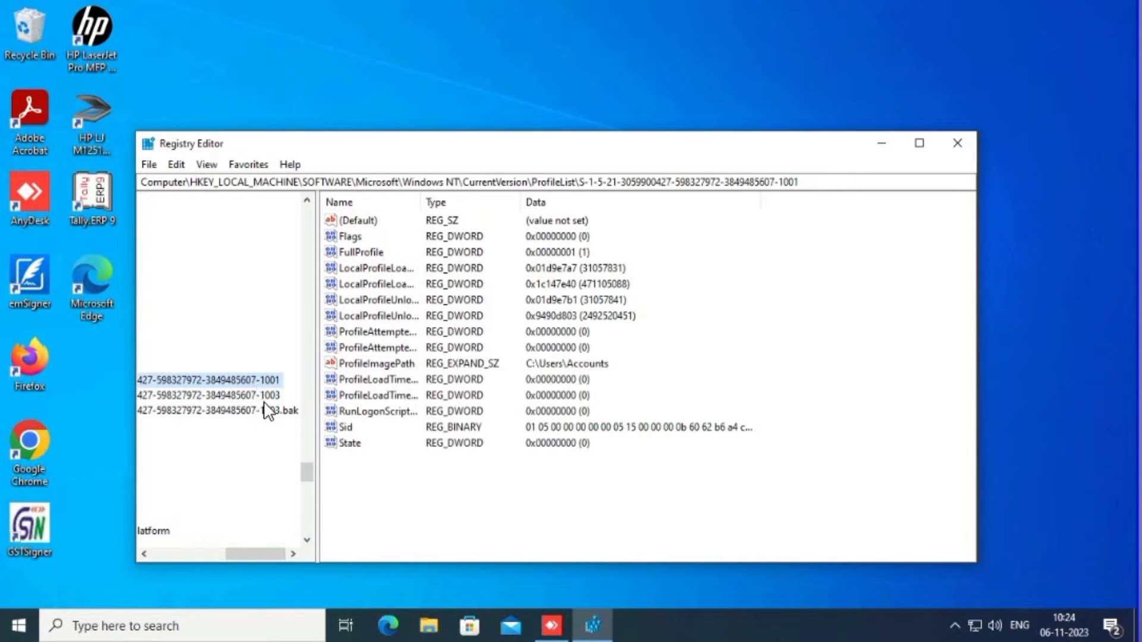
{"action": "left_click", "coordinate": [263, 398]}
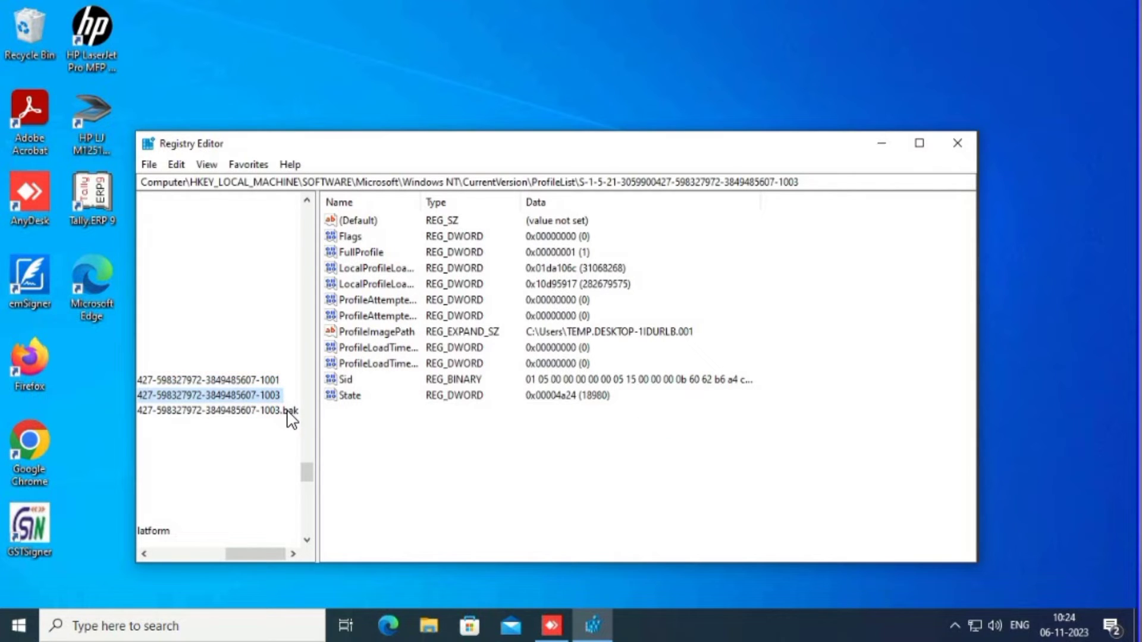
{"action": "left_click", "coordinate": [291, 412]}
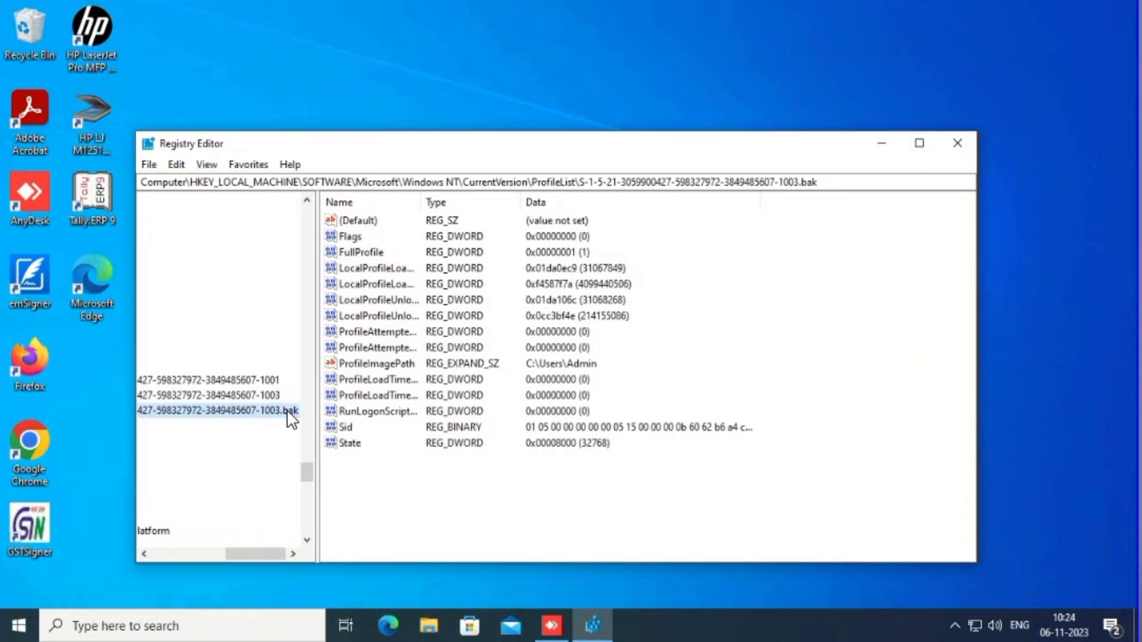
- Change ProfileImagePath in the 1003.bak key from C:\Users\Admin to 0
{"action": "right_click", "coordinate": [472, 362]}
{"action": "left_click", "coordinate": [445, 362]}
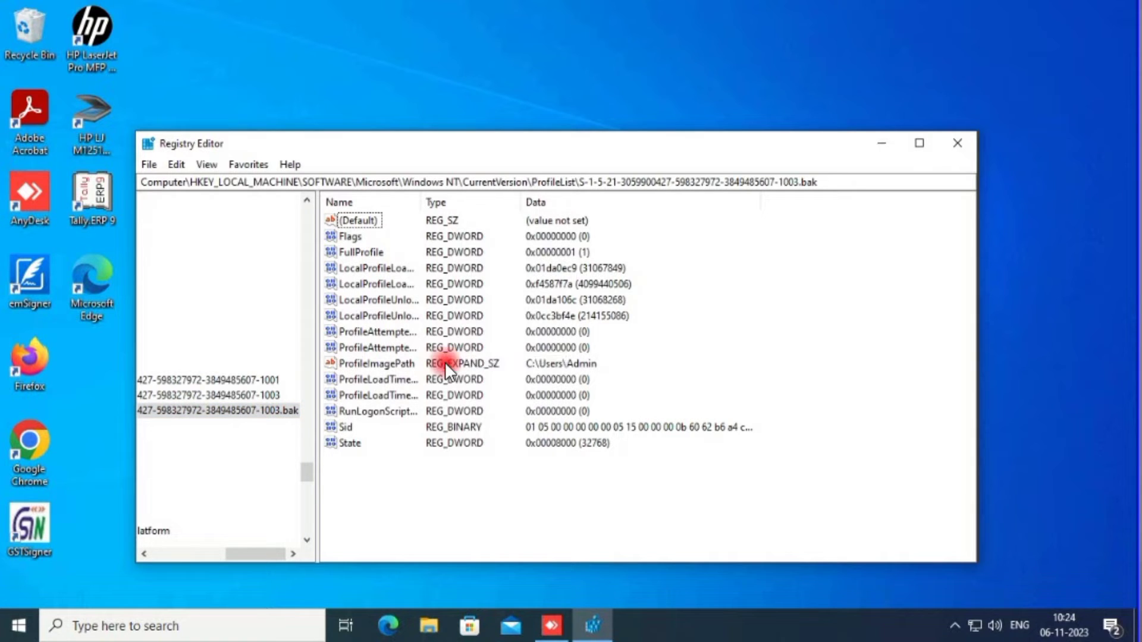
{"action": "left_click", "coordinate": [348, 364]}
{"action": "right_click", "coordinate": [347, 364]}
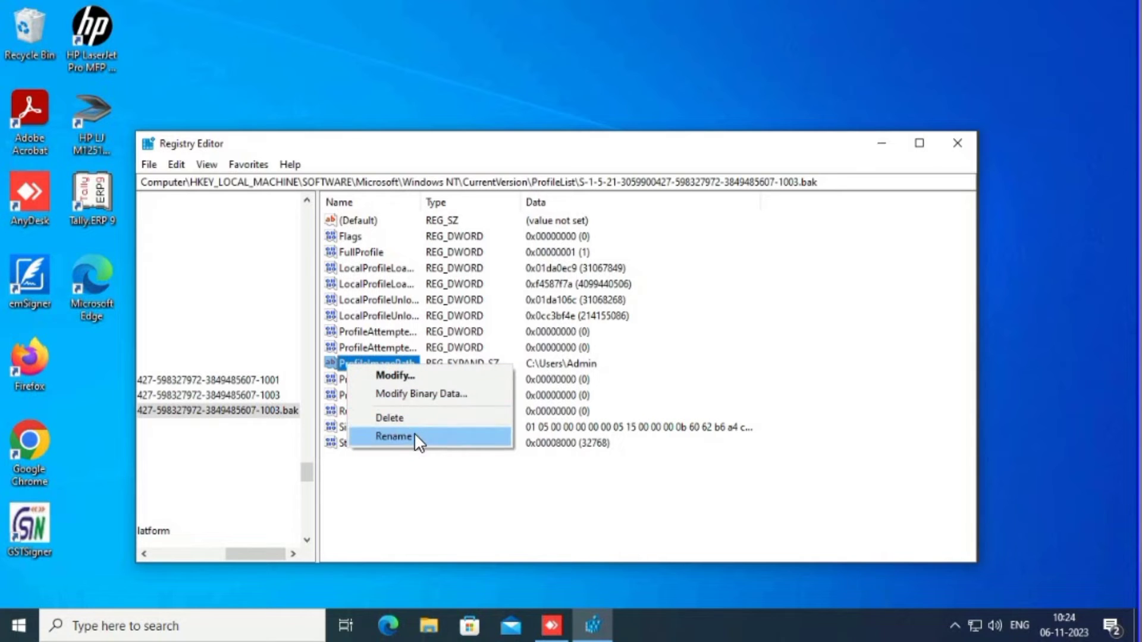
{"action": "left_click", "coordinate": [425, 392]}
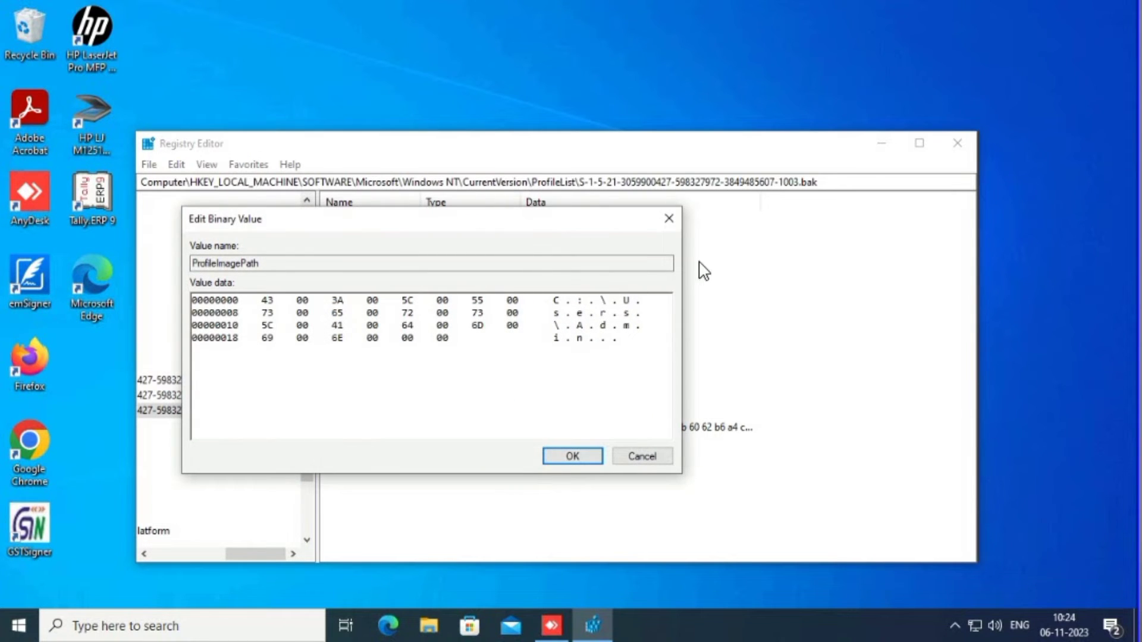
{"action": "left_click", "coordinate": [669, 218]}
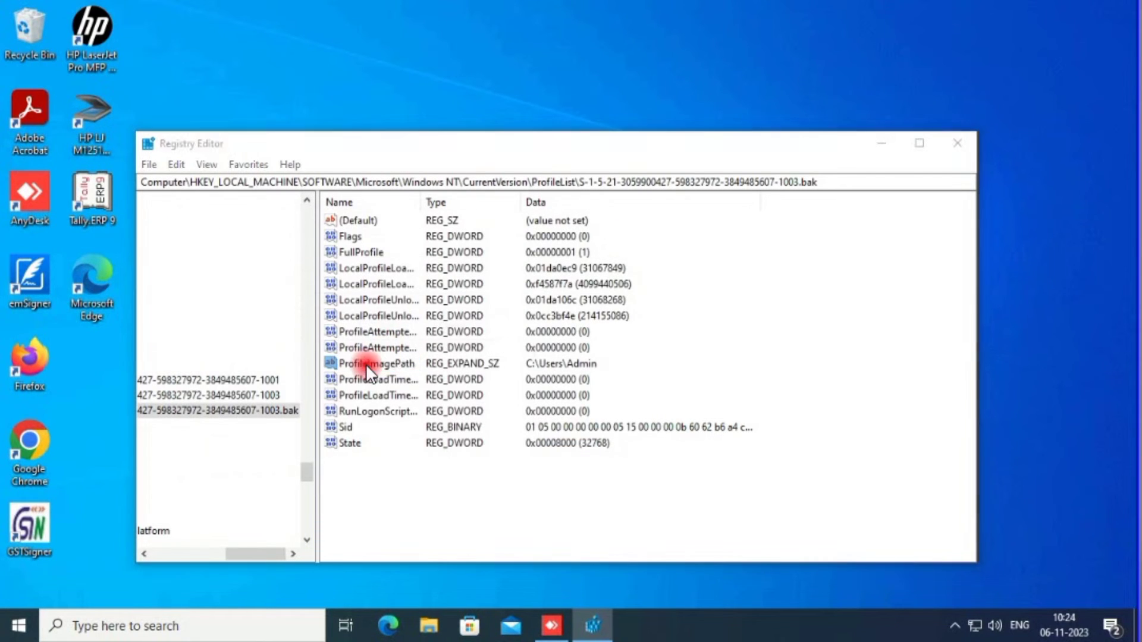
{"action": "double_click", "coordinate": [366, 364]}
{"action": "key", "text": "ctrl+c"}
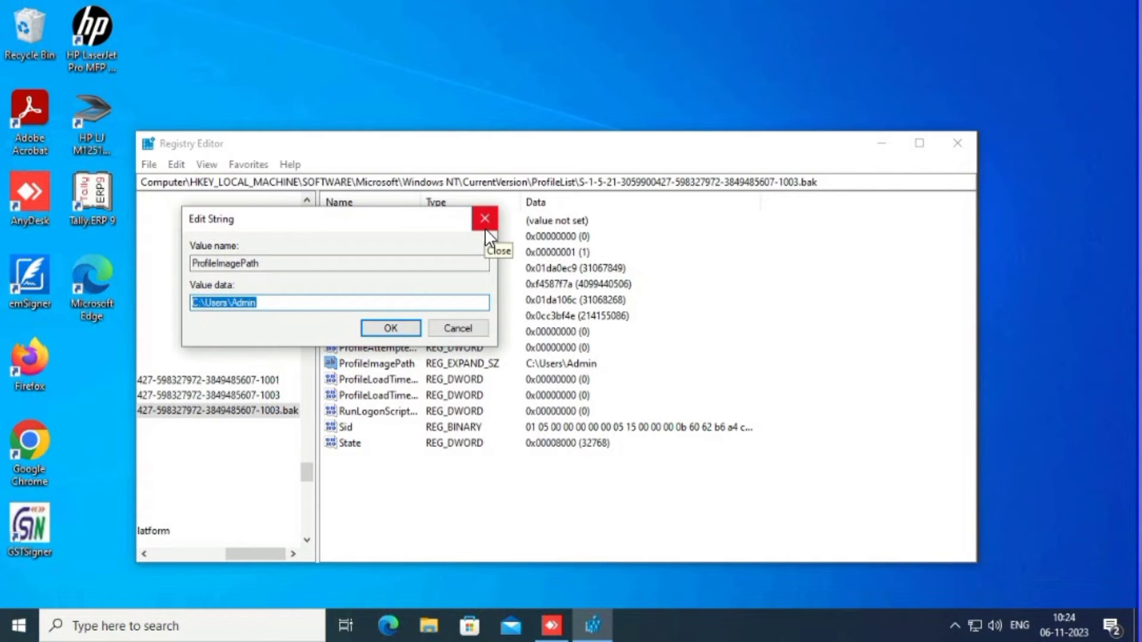
{"action": "type", "text": "0"}
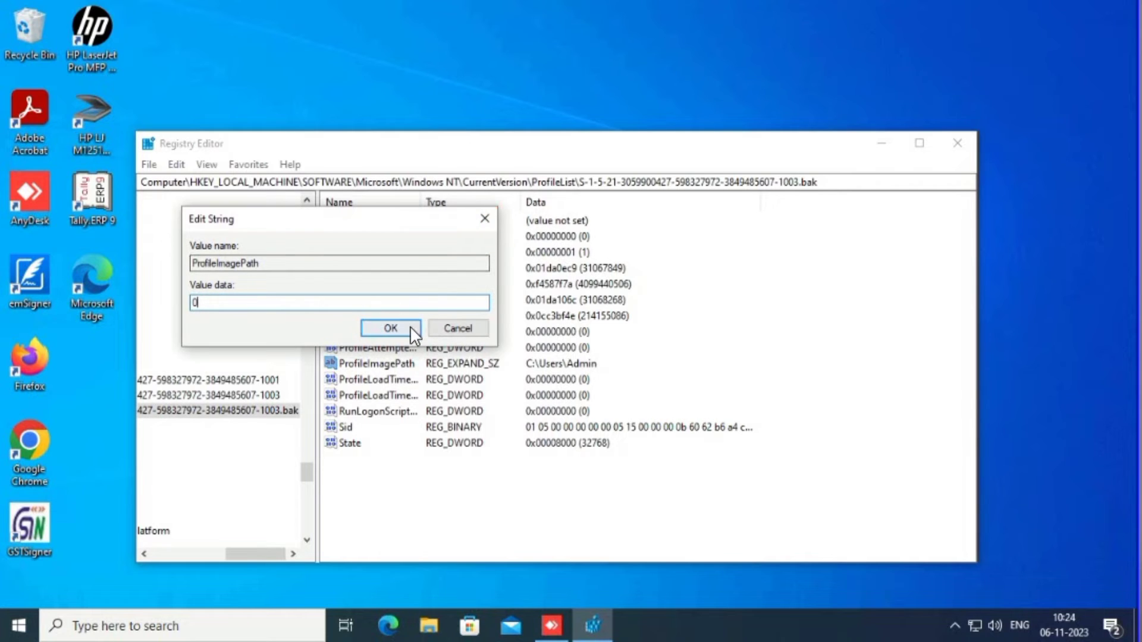
{"action": "left_click", "coordinate": [390, 328]}
{"action": "left_click", "coordinate": [467, 498]}
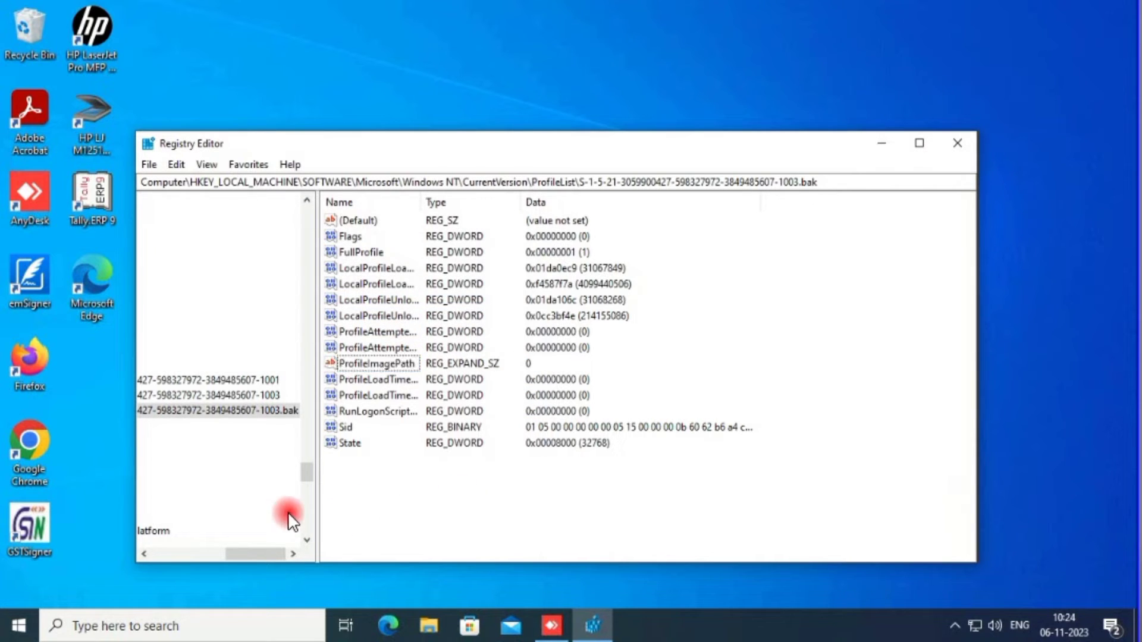
- Delete the 1003.bak profile key from ProfileList
{"action": "left_click", "coordinate": [268, 412]}
{"action": "key", "text": "Delete"}
{"action": "left_click", "coordinate": [645, 306]}
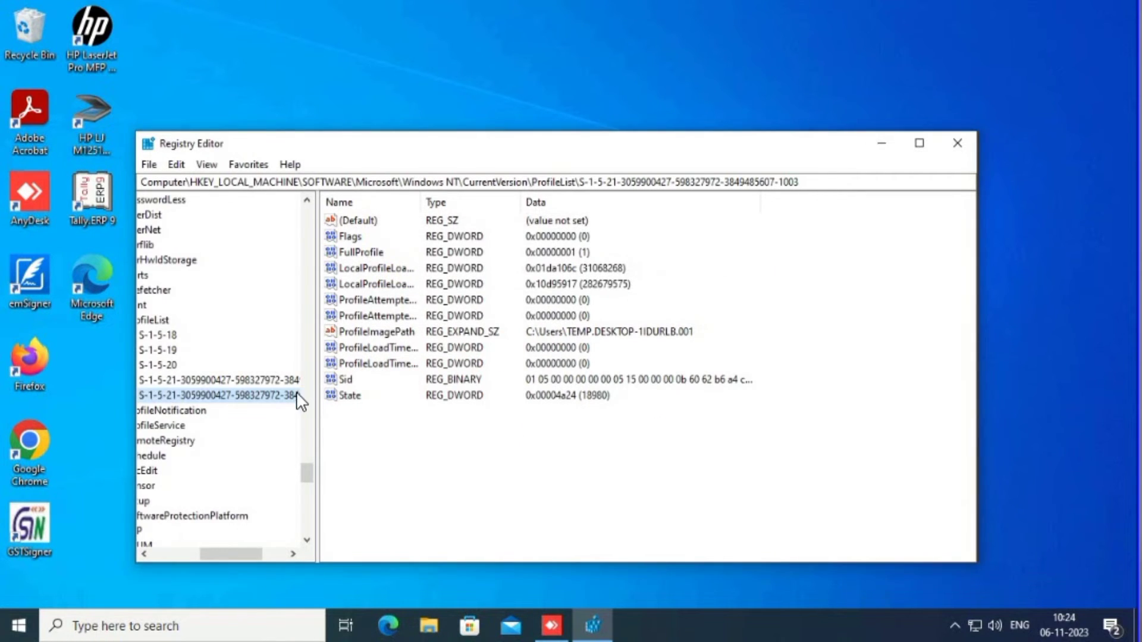
- Open the 1003 key's TEMP ProfileImagePath for editing and bring up File Explorer
{"action": "left_click_drag", "start_coordinate": [248, 550], "coordinate": [272, 551]}
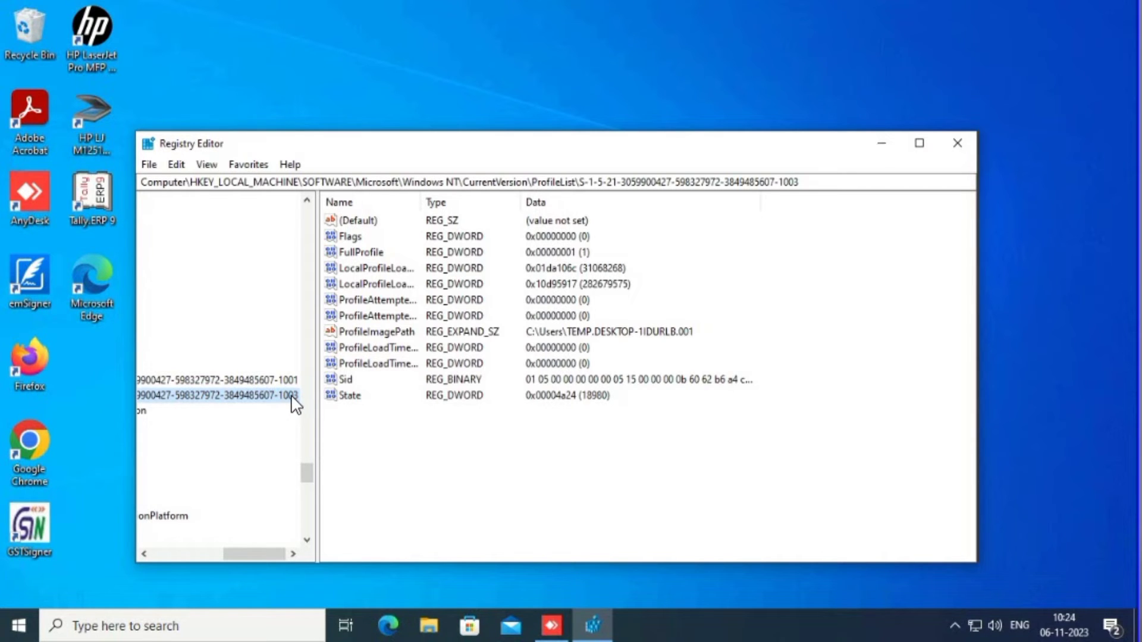
{"action": "double_click", "coordinate": [397, 332]}
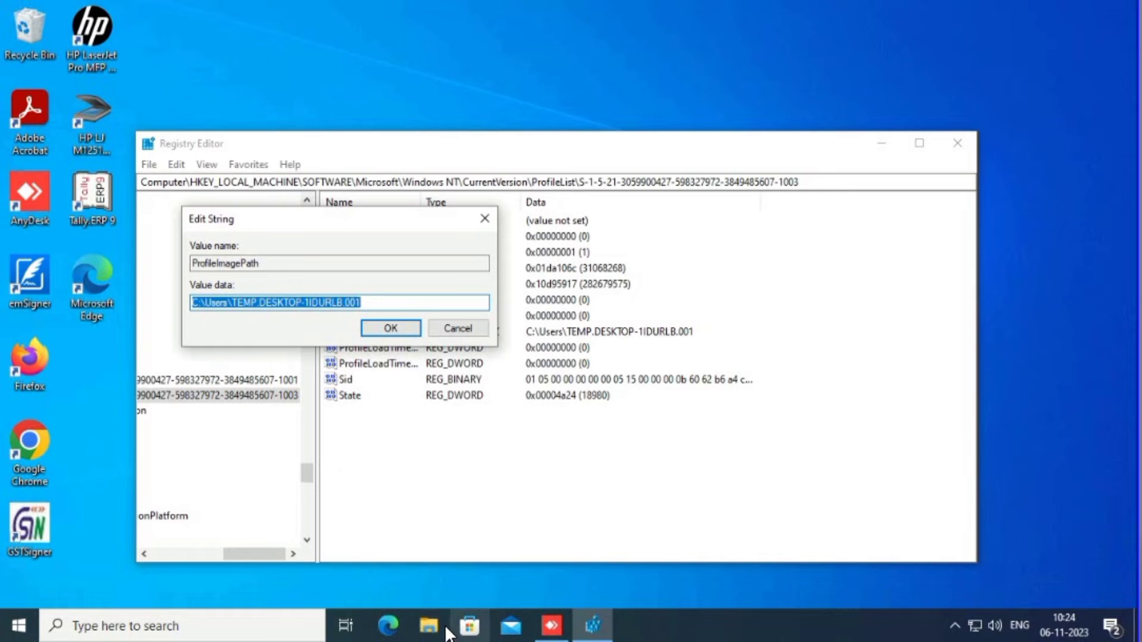
{"action": "left_click", "coordinate": [429, 624]}
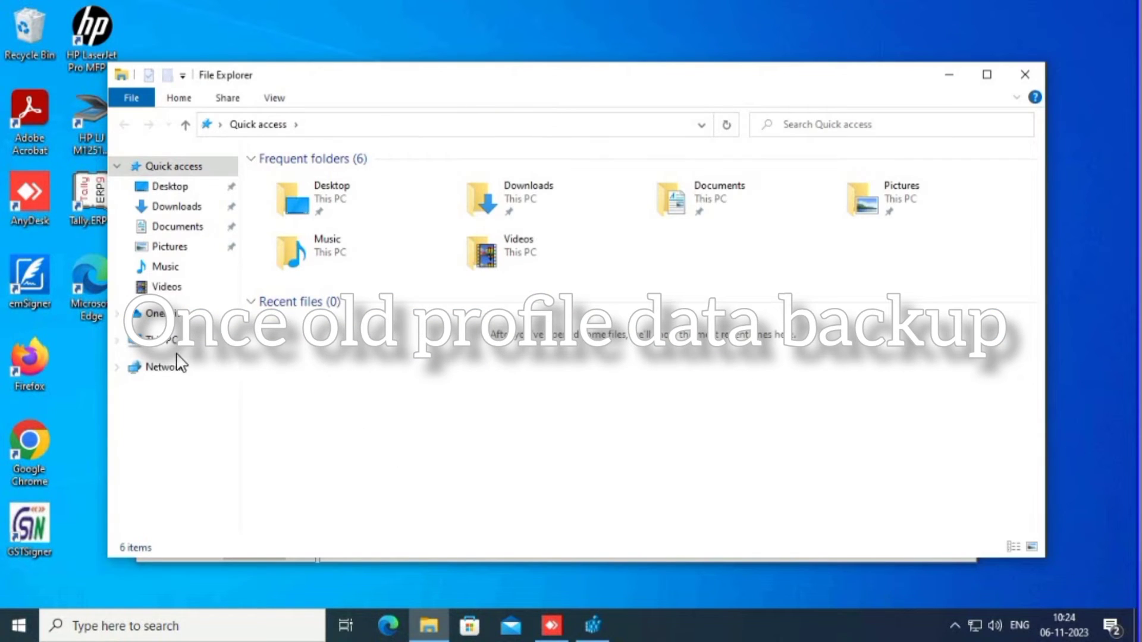
- Browse to C:\Users\Admin via This PC and select the full path in the address bar
{"action": "left_click", "coordinate": [160, 340]}
{"action": "double_click", "coordinate": [363, 343]}
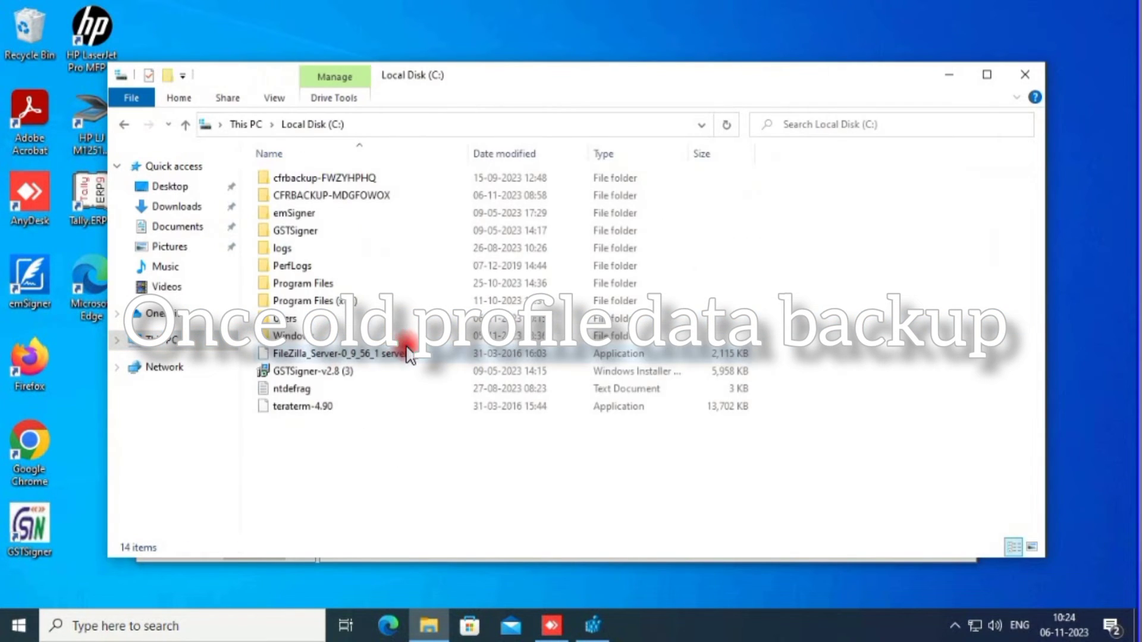
{"action": "double_click", "coordinate": [324, 321]}
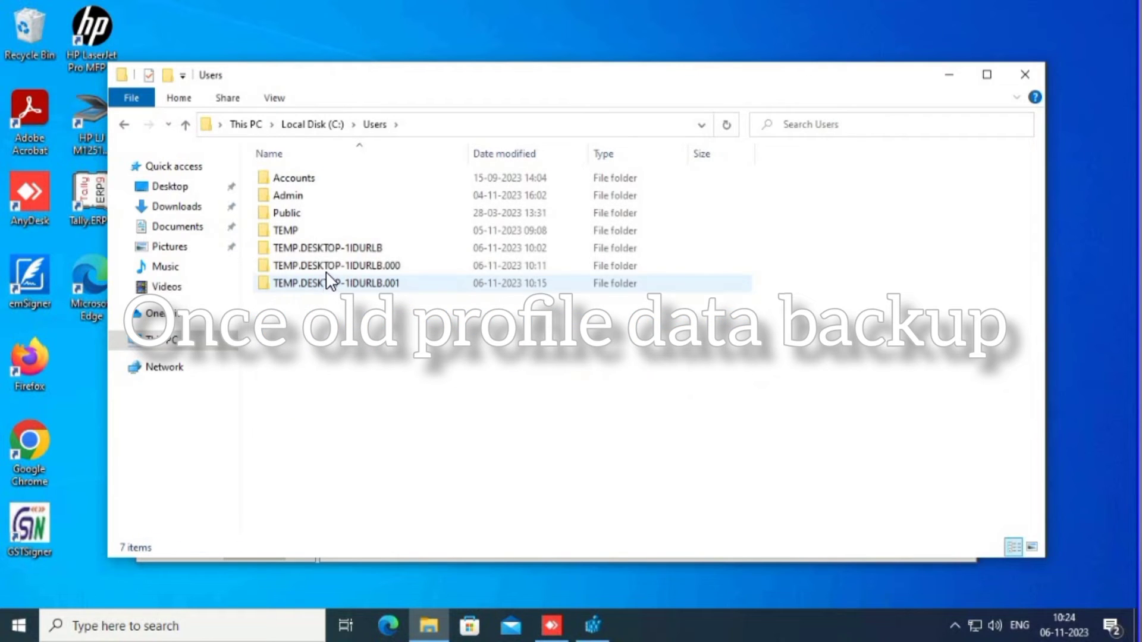
{"action": "double_click", "coordinate": [288, 196]}
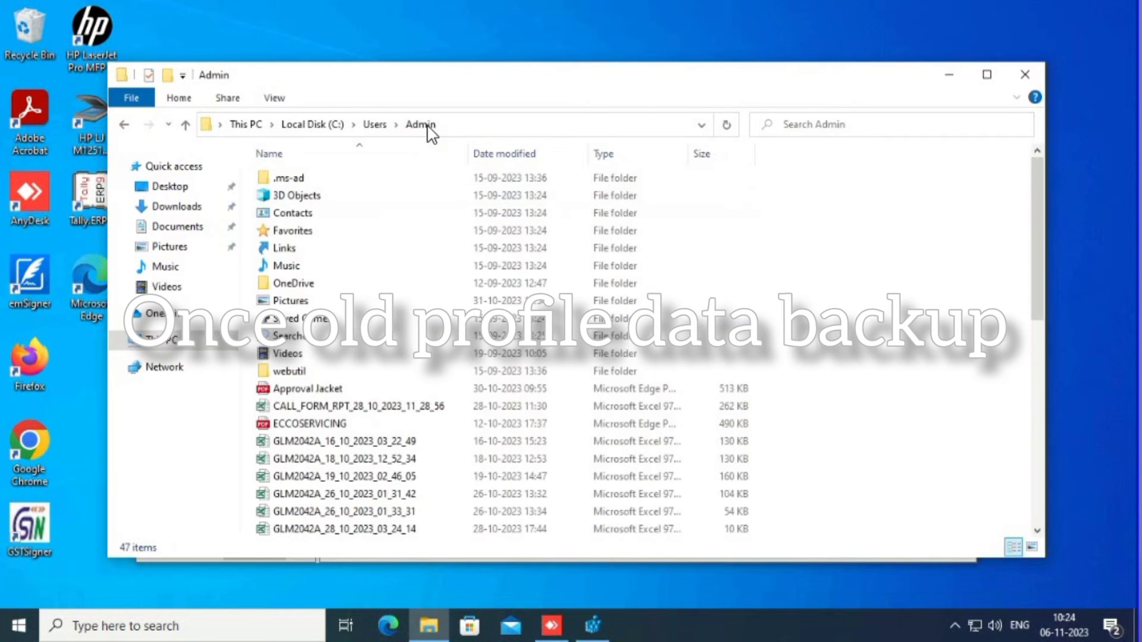
{"action": "left_click", "coordinate": [462, 119]}
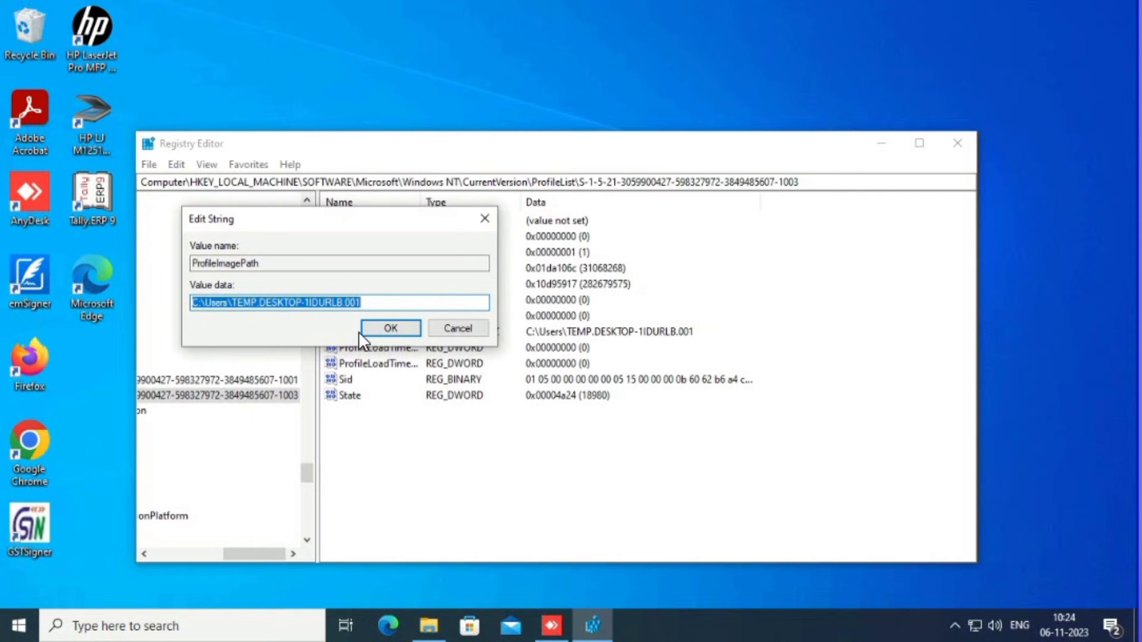
- Paste C:\Users\Admin as the 1003 key's ProfileImagePath, confirm, and close Registry Editor
{"action": "key", "text": "ctrl+v"}
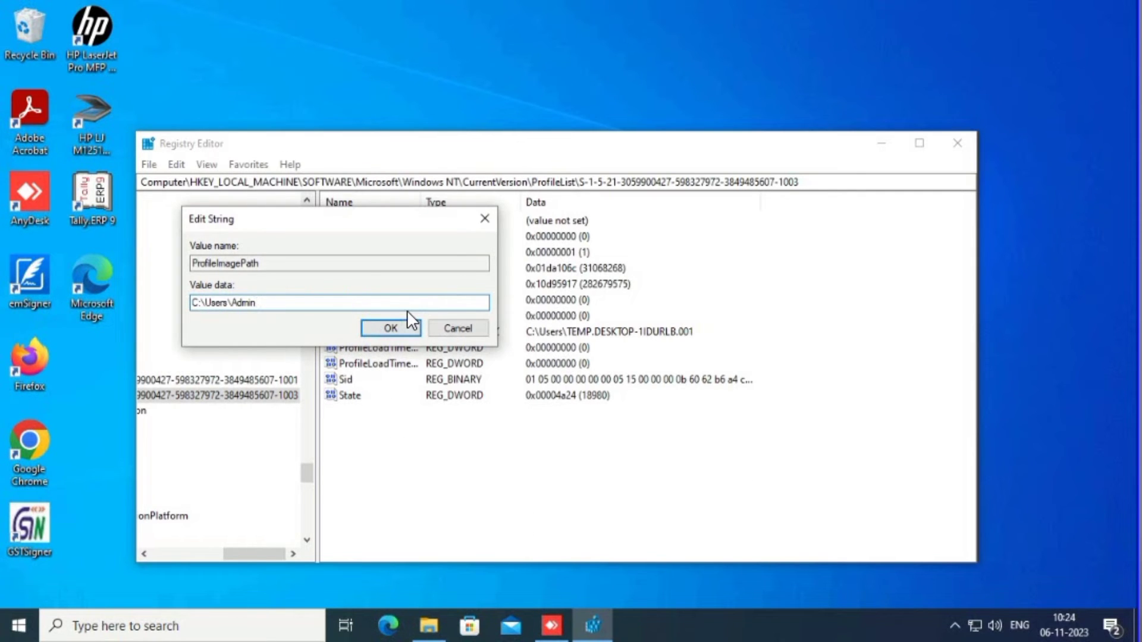
{"action": "left_click", "coordinate": [406, 329]}
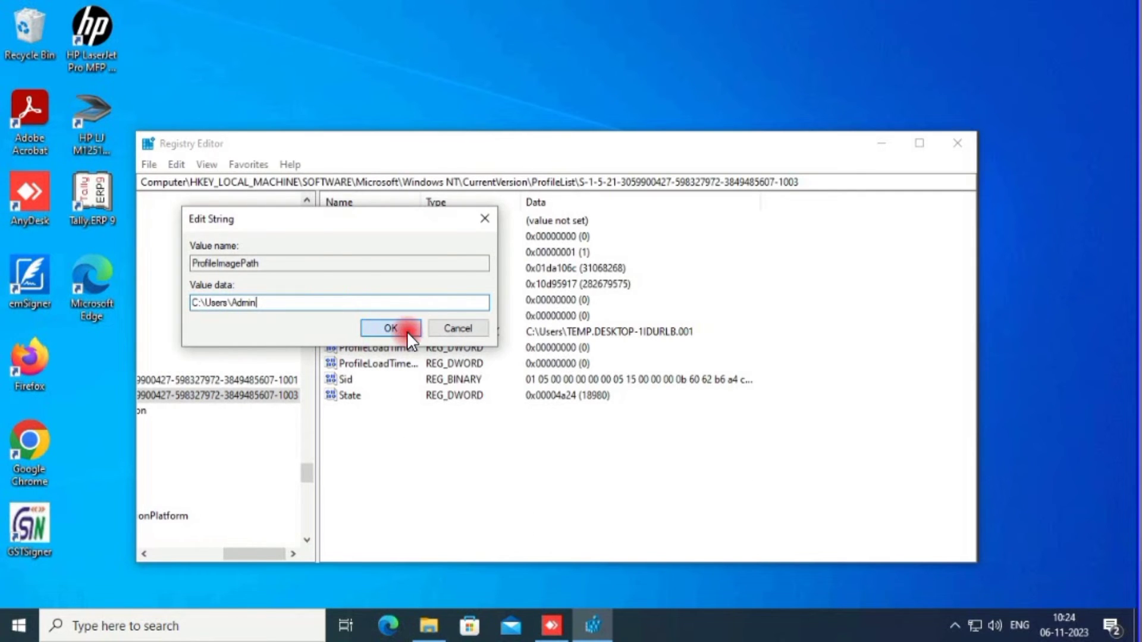
{"action": "left_click", "coordinate": [959, 140]}
{"action": "right_click", "coordinate": [636, 209]}
- Refresh the desktop, then sign out from the Start menu's Shut down or sign out option
{"action": "left_click", "coordinate": [703, 256]}
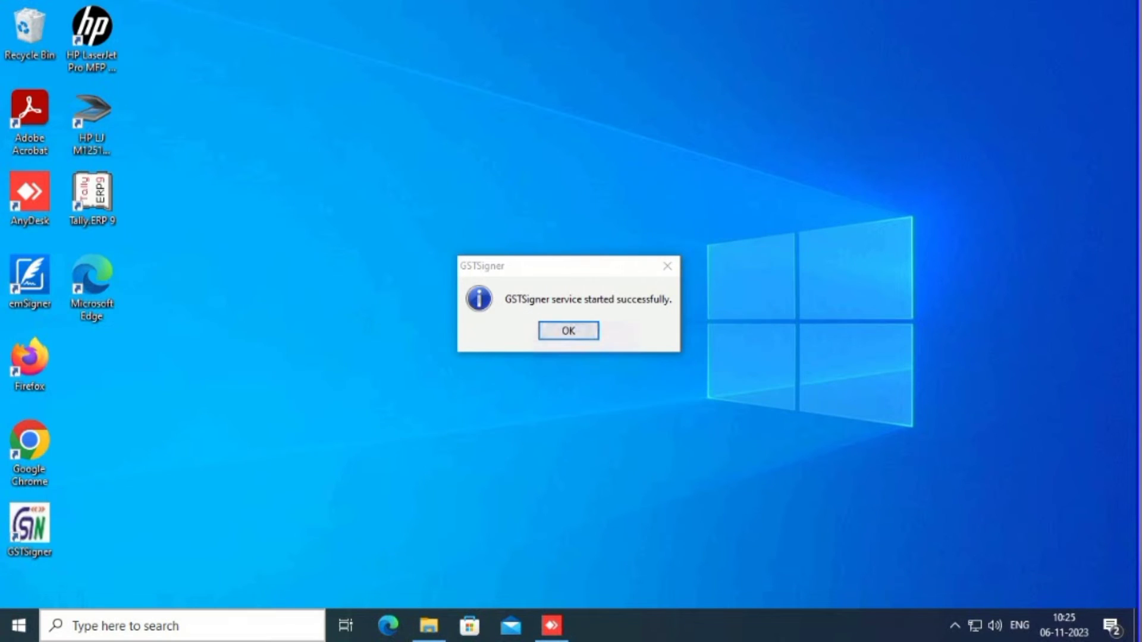
{"action": "right_click", "coordinate": [19, 632]}
{"action": "mouse_move", "coordinate": [49, 573]}
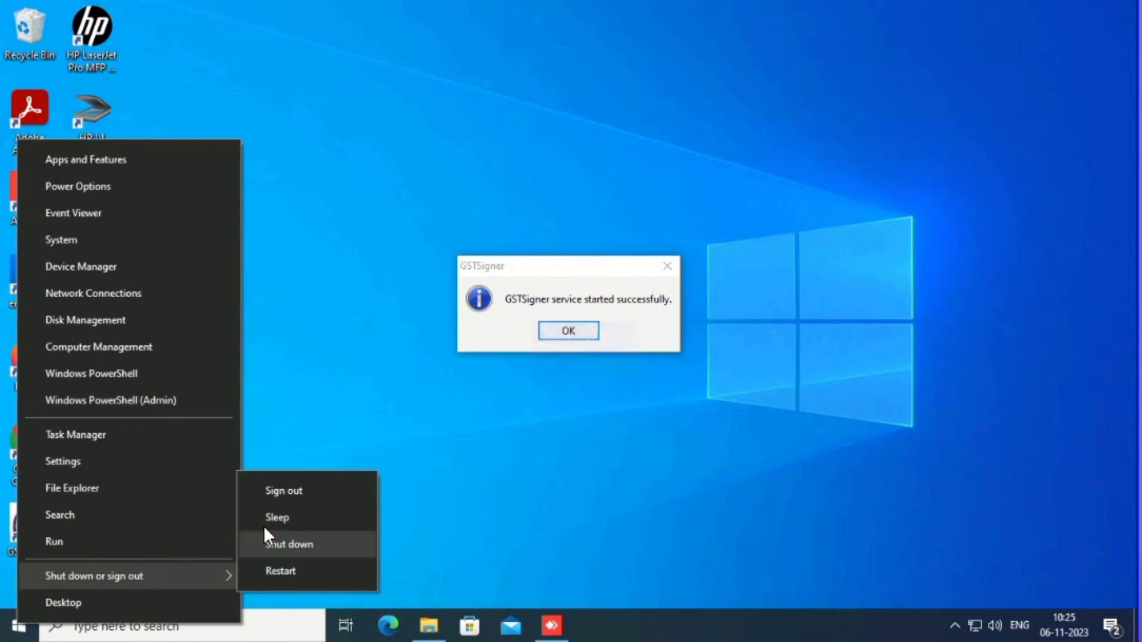
{"action": "left_click", "coordinate": [284, 490]}
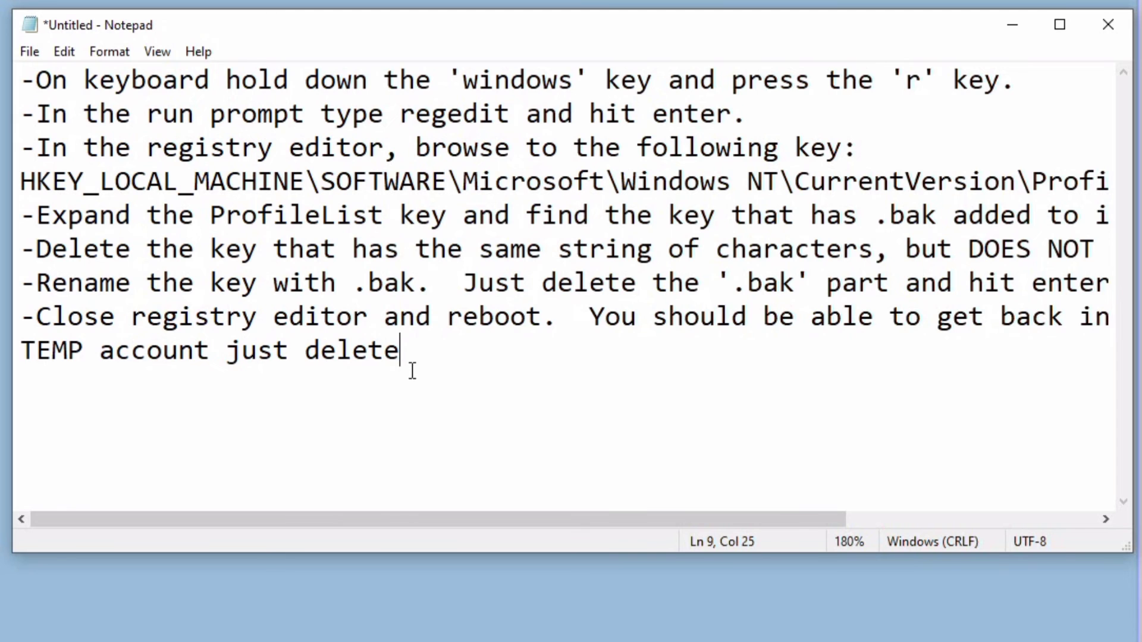
- Below 'delete', type the lines 'or' and 'change tem user profile to old profile name'
{"action": "left_click", "coordinate": [408, 370]}
{"action": "key", "text": "Return"}
{"action": "type", "text": "or"}
{"action": "key", "text": "Return"}
{"action": "type", "text": "change "}
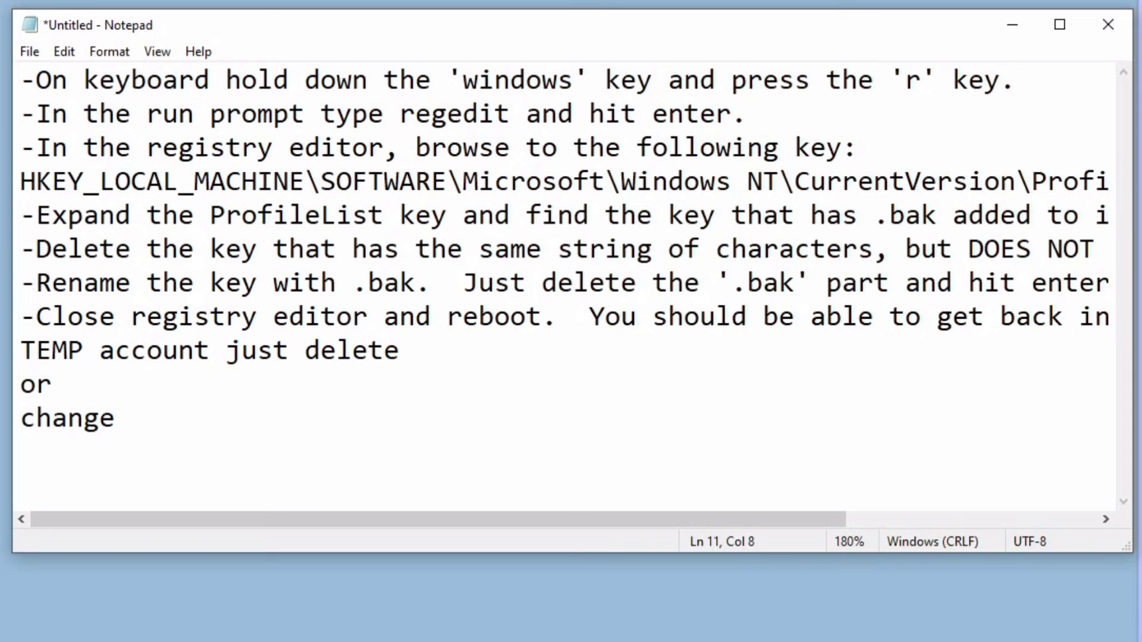
{"action": "type", "text": "tem "}
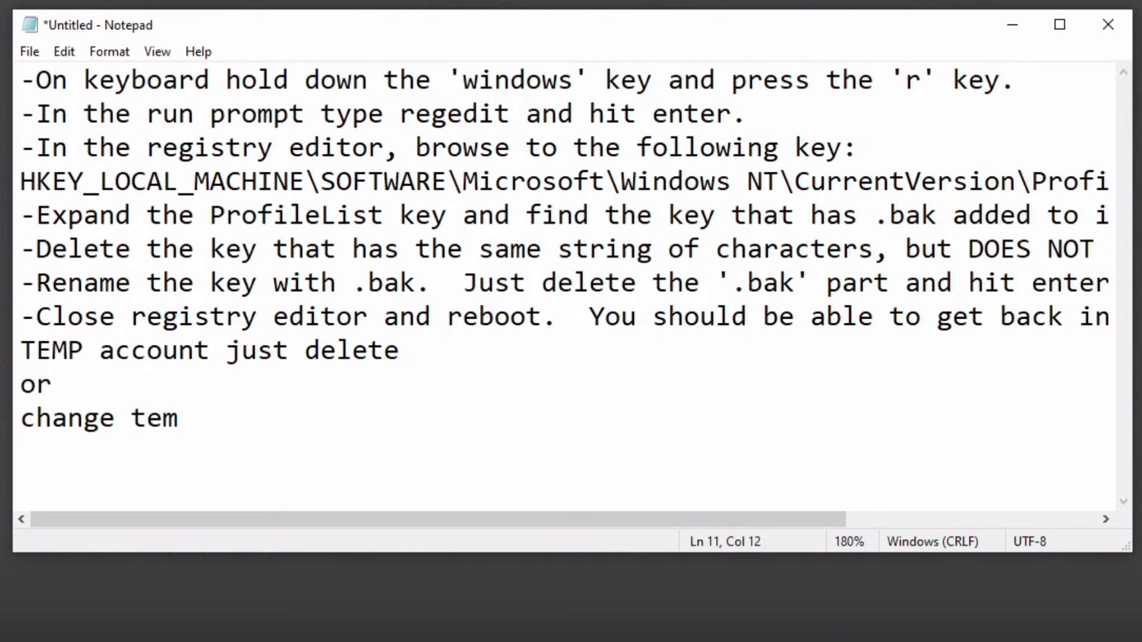
{"action": "type", "text": "user"}
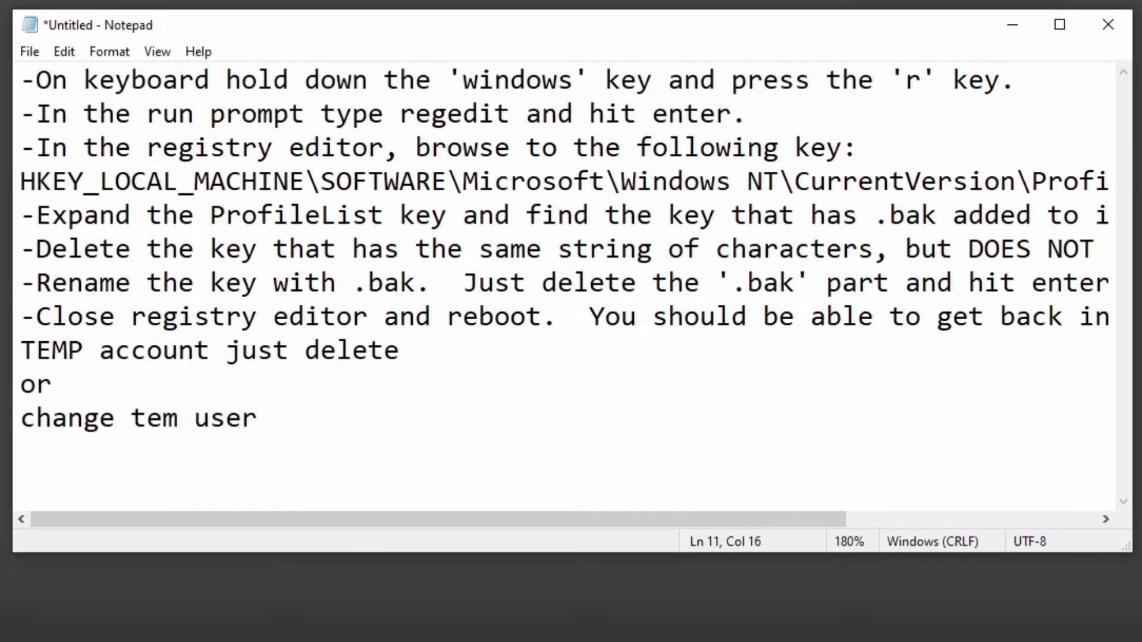
{"action": "type", "text": " profile"}
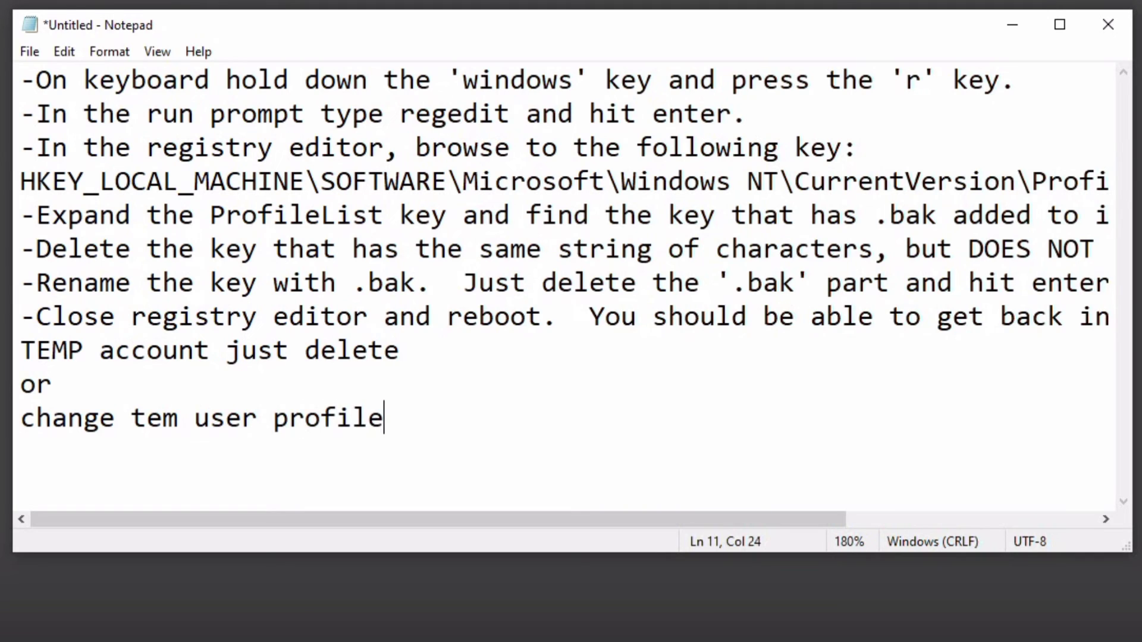
{"action": "type", "text": " to o"}
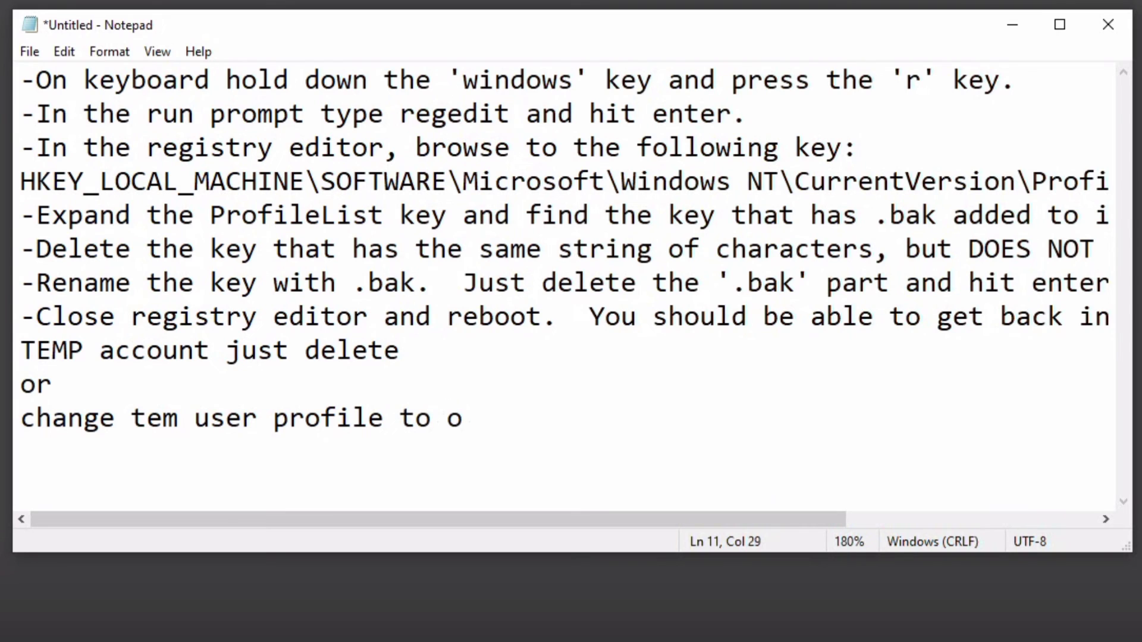
{"action": "type", "text": "ld profile na"}
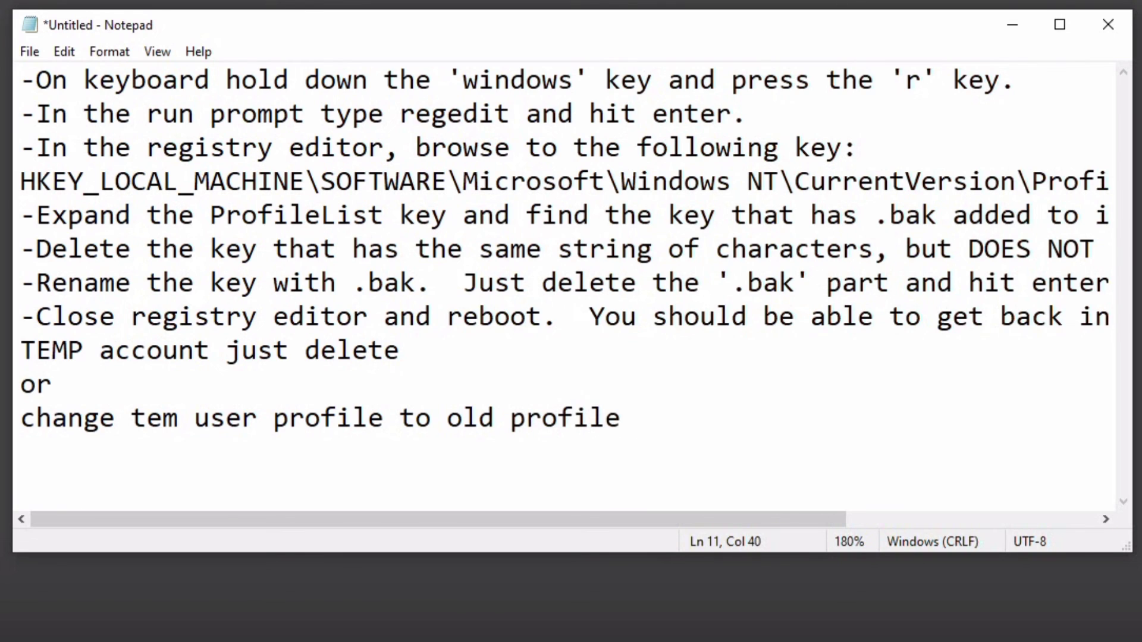
{"action": "type", "text": "l"}
{"action": "key", "text": "BackSpace"}
{"action": "type", "text": "me"}
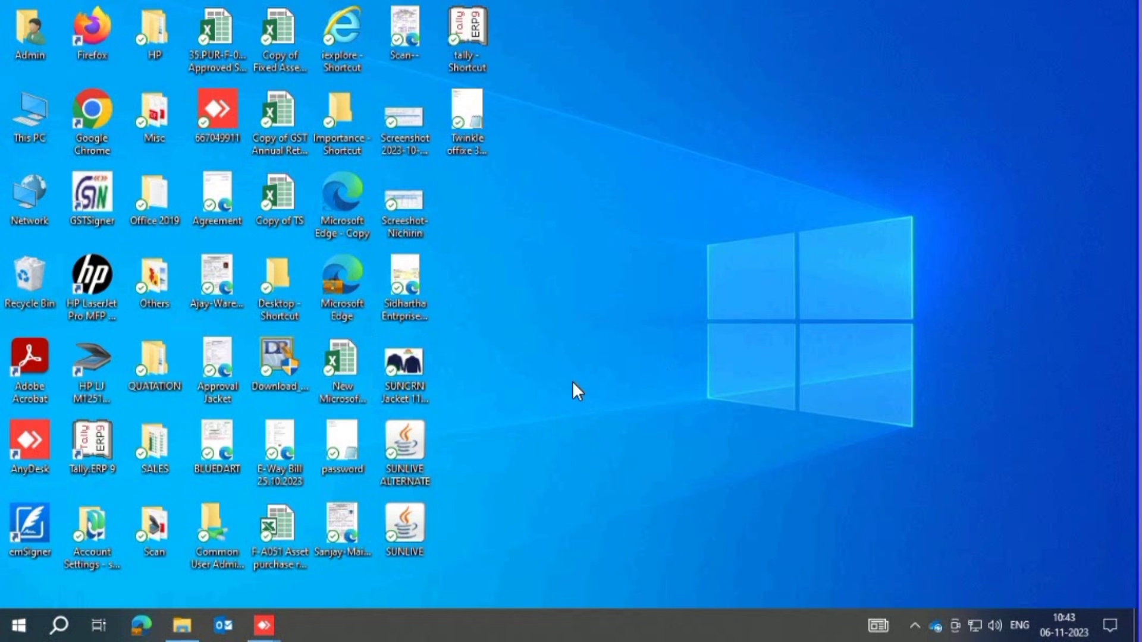